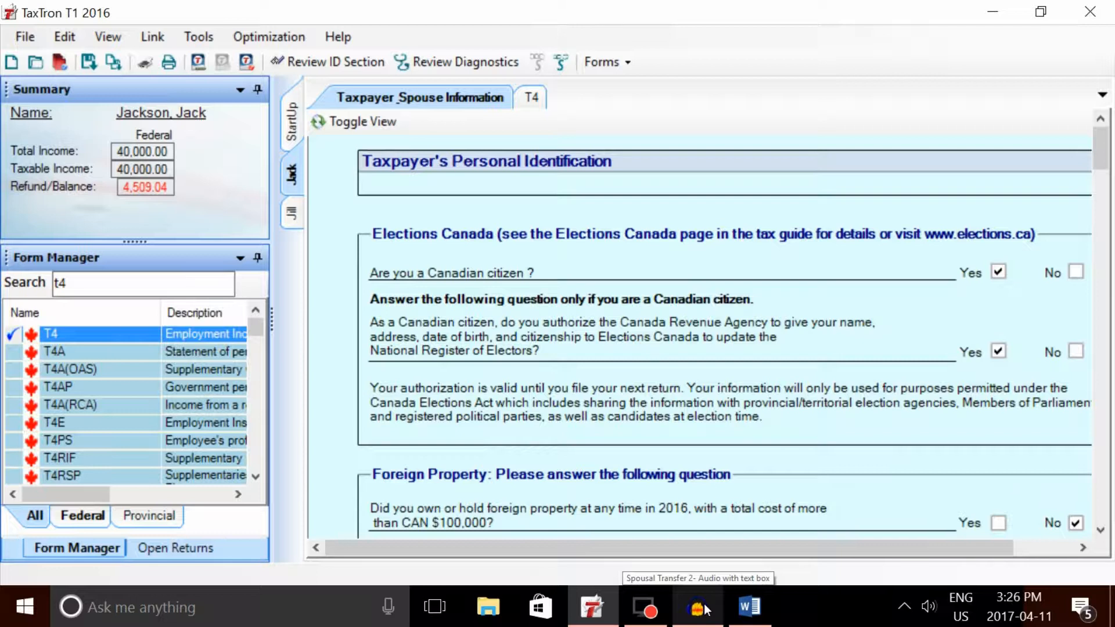
# Step: Switch to the Word document and review the red-highlighted and green-highlighted groups in the list of forms used in this video
pyautogui.click(772, 597)
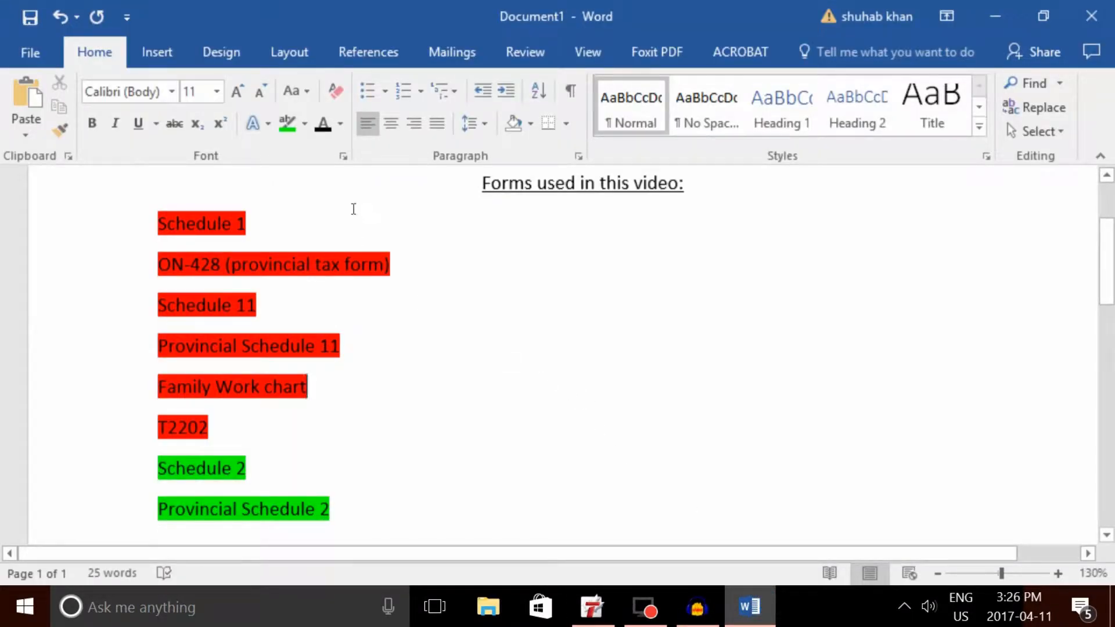
pyautogui.moveTo(219, 440); pyautogui.dragTo(187, 248)
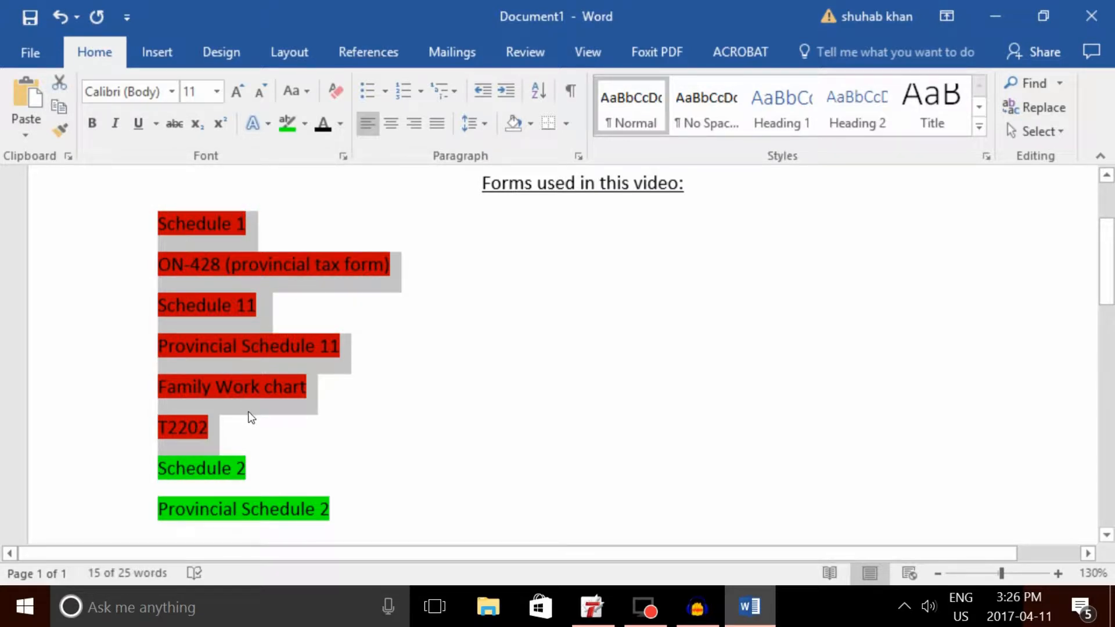
pyautogui.click(282, 436)
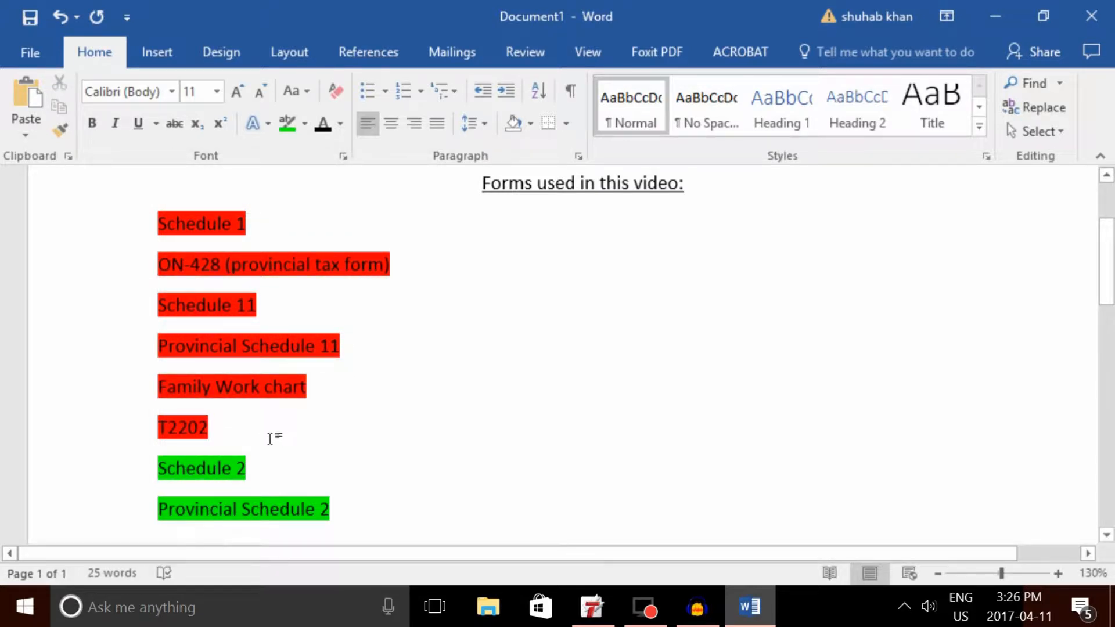
pyautogui.moveTo(155, 218); pyautogui.dragTo(249, 434)
pyautogui.click(244, 435)
pyautogui.moveTo(343, 517); pyautogui.dragTo(185, 482)
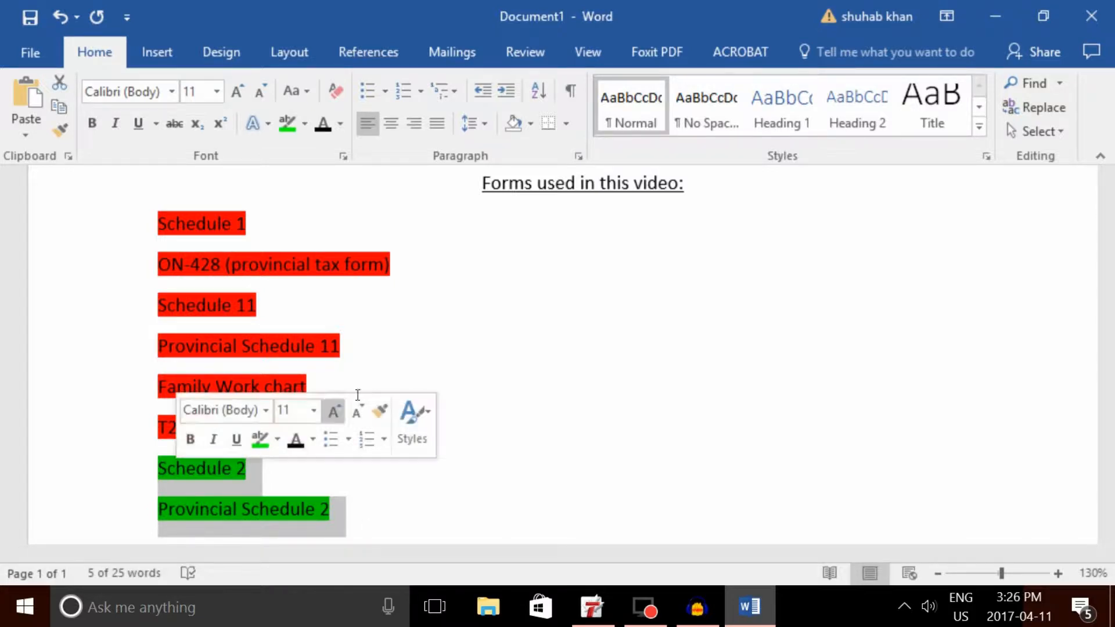
pyautogui.click(385, 368)
# Step: Delete the "Family Work chart" line from the list of forms
pyautogui.click(332, 388)
pyautogui.moveTo(307, 395); pyautogui.dragTo(185, 402)
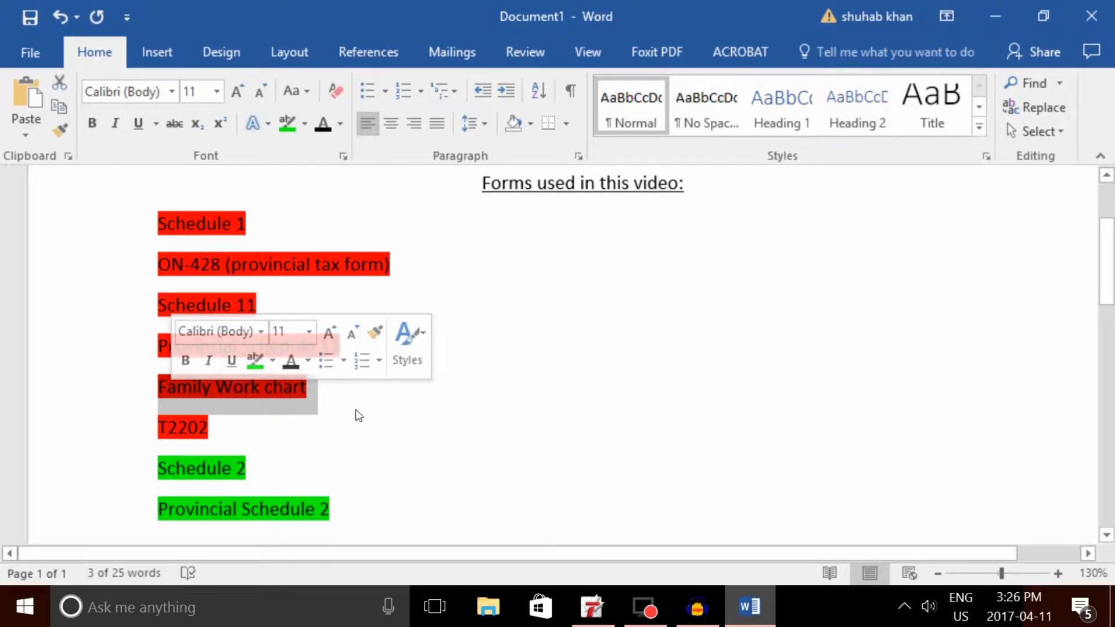
pyautogui.press('Delete')
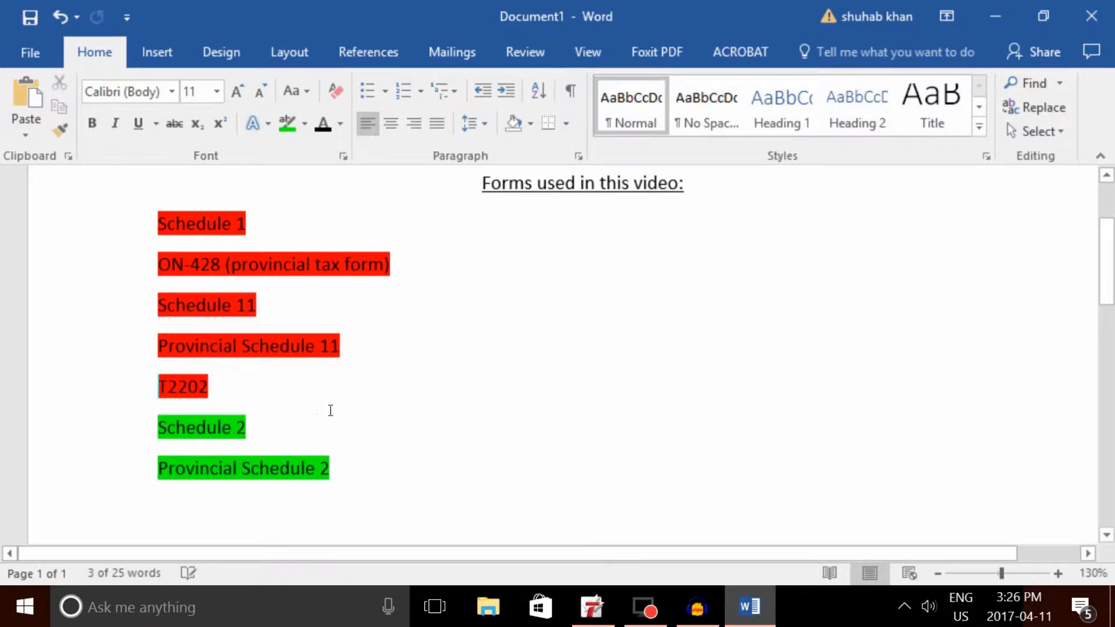
pyautogui.click(417, 479)
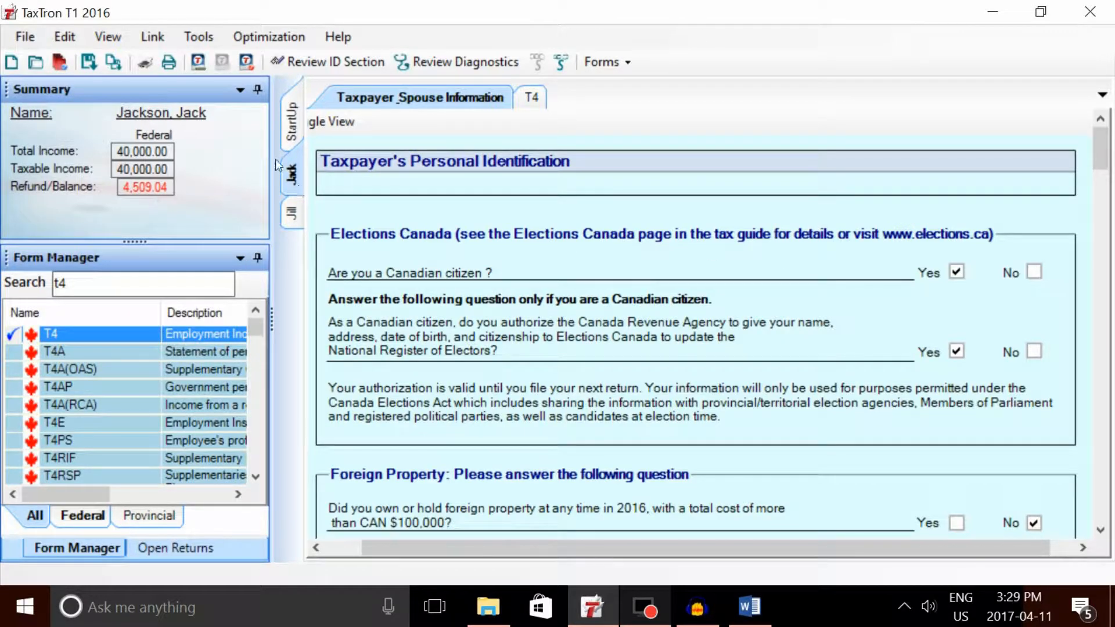
# Step: In TaxTron, review the T4 employment slips in both spouses' returns, ending on the lower-income spouse's slip
pyautogui.click(282, 214)
pyautogui.click(381, 99)
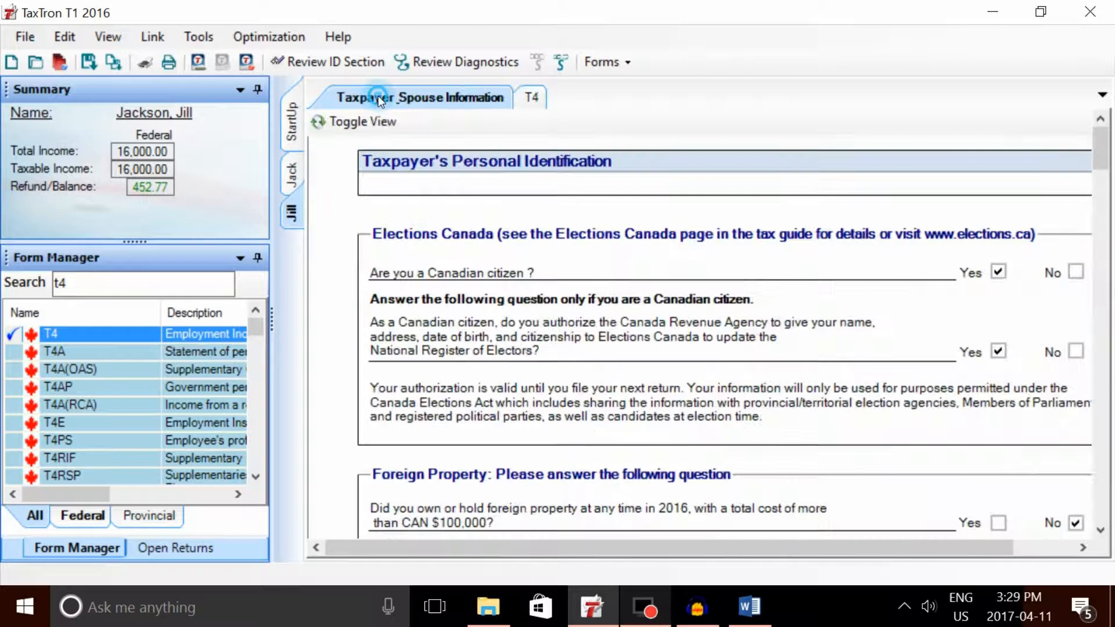
pyautogui.click(292, 177)
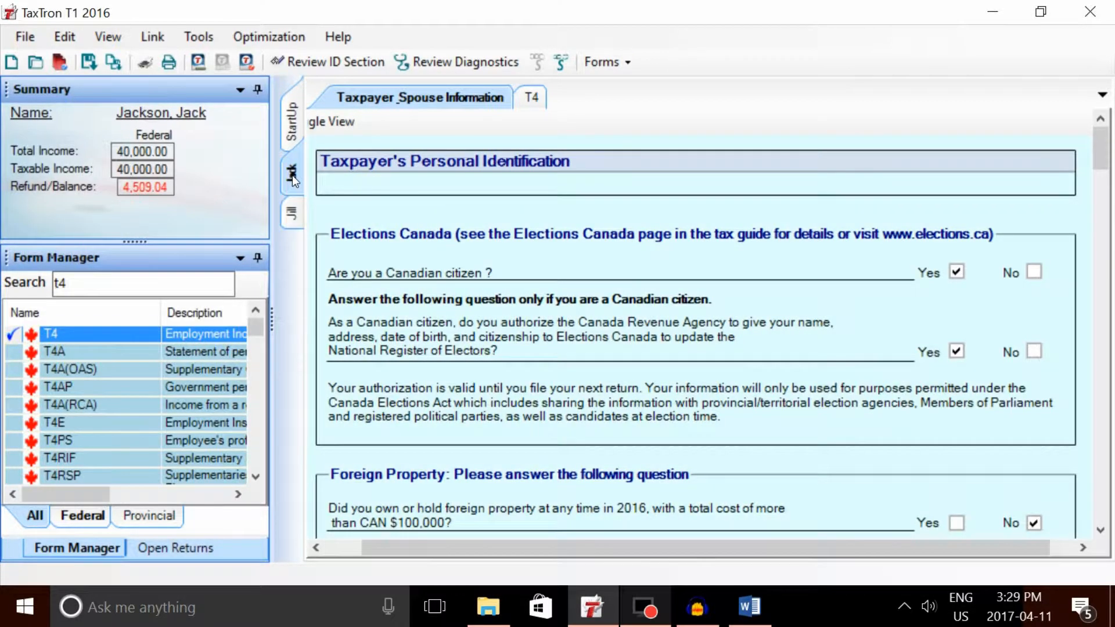
pyautogui.click(533, 99)
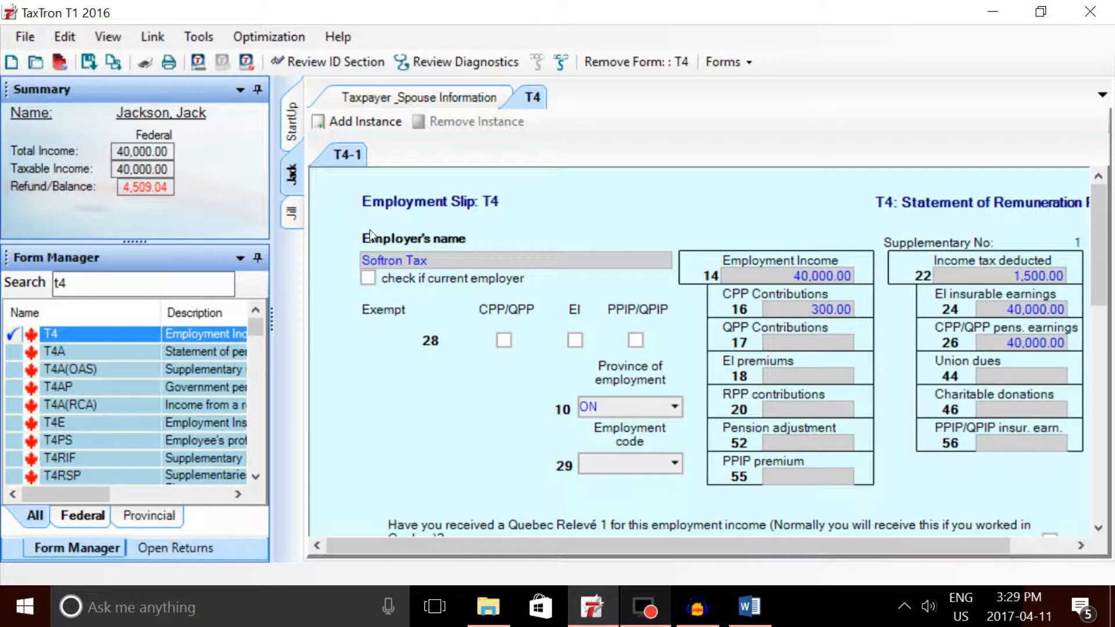
pyautogui.click(289, 215)
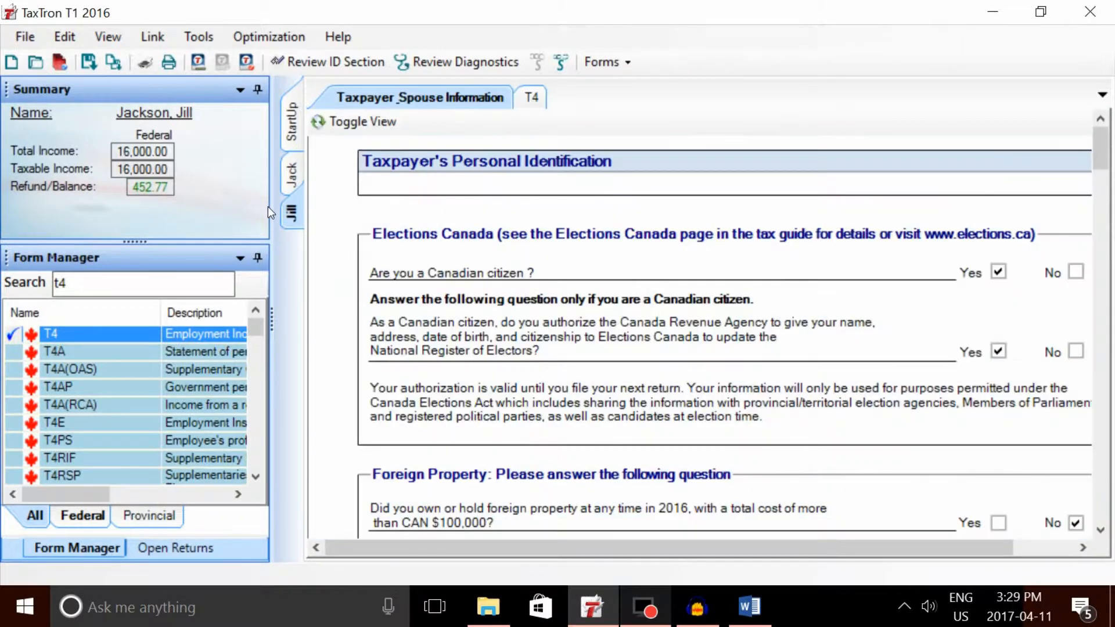
pyautogui.click(534, 98)
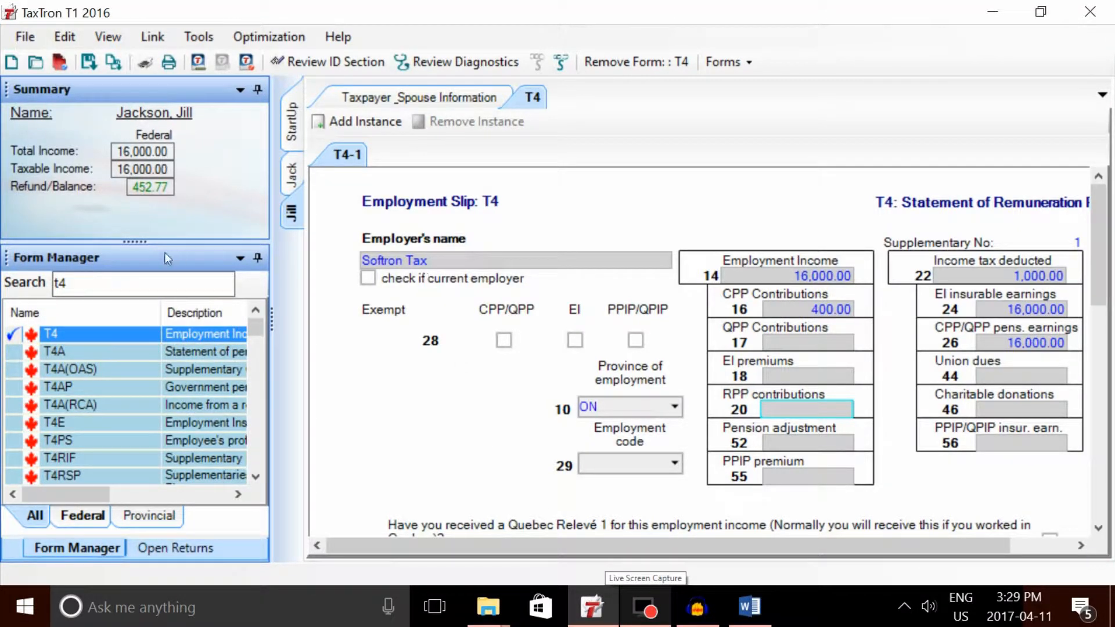
# Step: Find the T2202 - Tuition Fees form and open it in the lower-income spouse's return
pyautogui.click(108, 293)
pyautogui.press('BackSpace')
pyautogui.press('BackSpace')
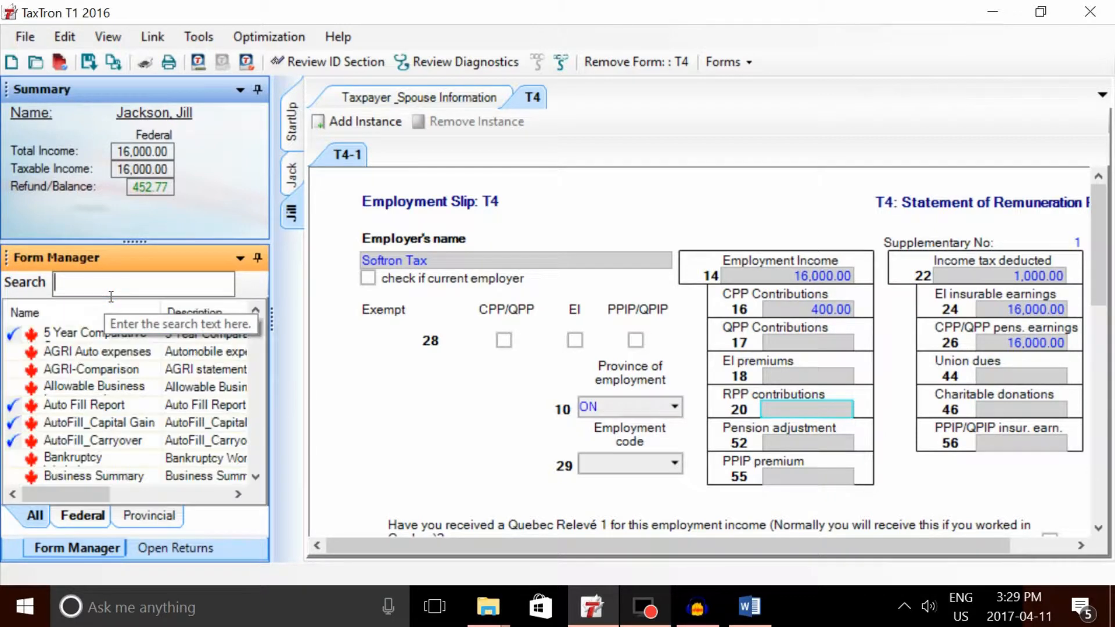
pyautogui.write('t2202')
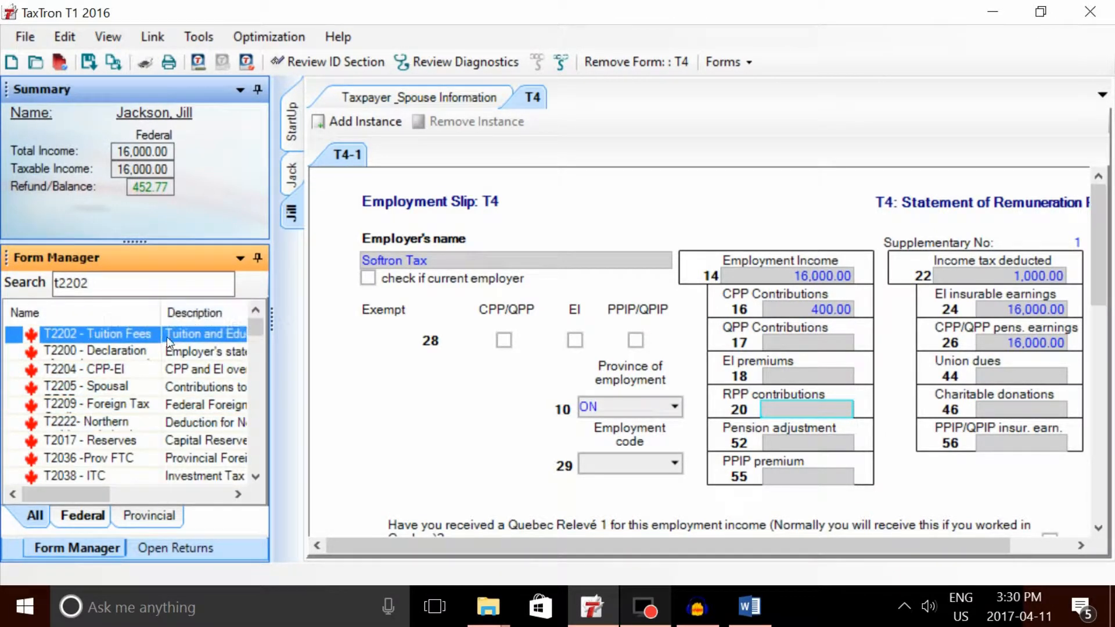
pyautogui.doubleClick(108, 333)
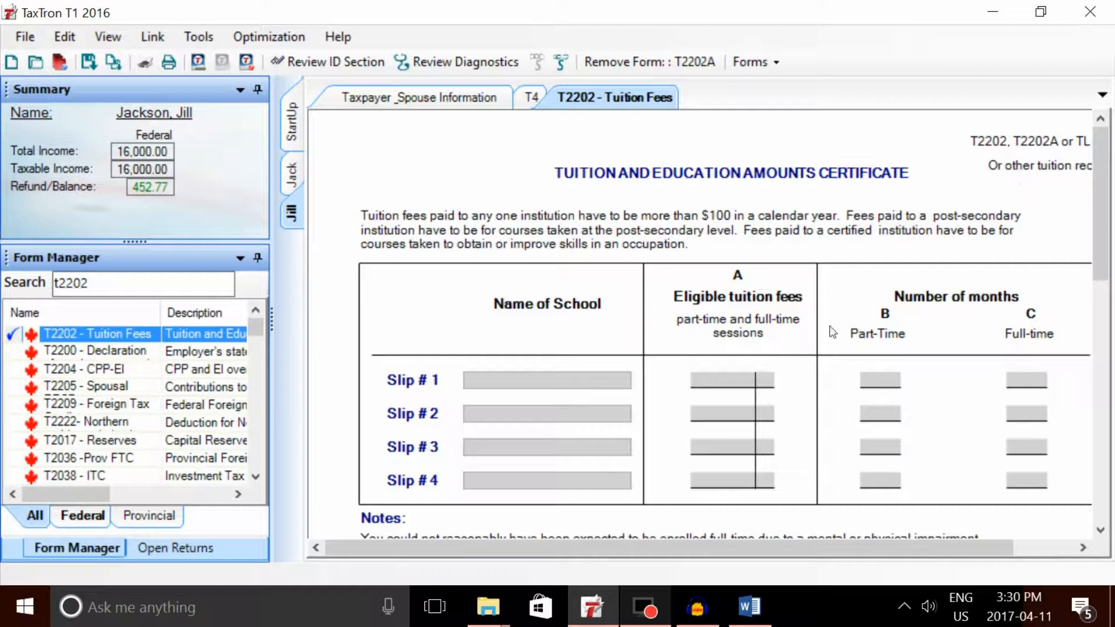
# Step: Fill in tuition Slip # 1 with University of Toronto, eligible fees of 8,000 and 4 full-time months
pyautogui.click(479, 381)
pyautogui.write('Un')
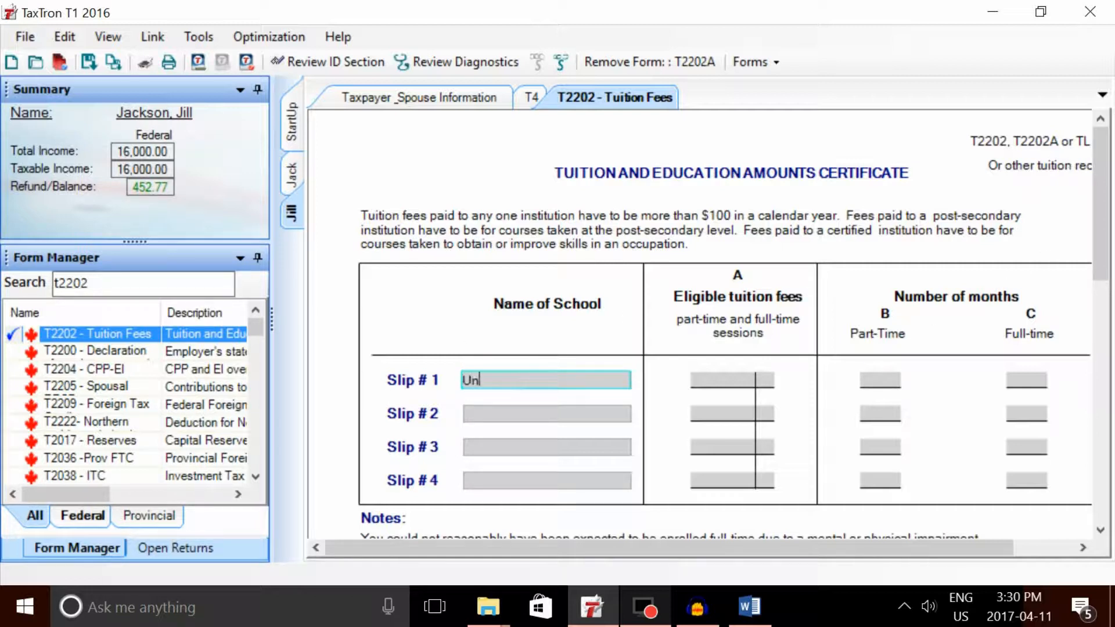
pyautogui.write('iversity of Toronto')
pyautogui.press('Tab')
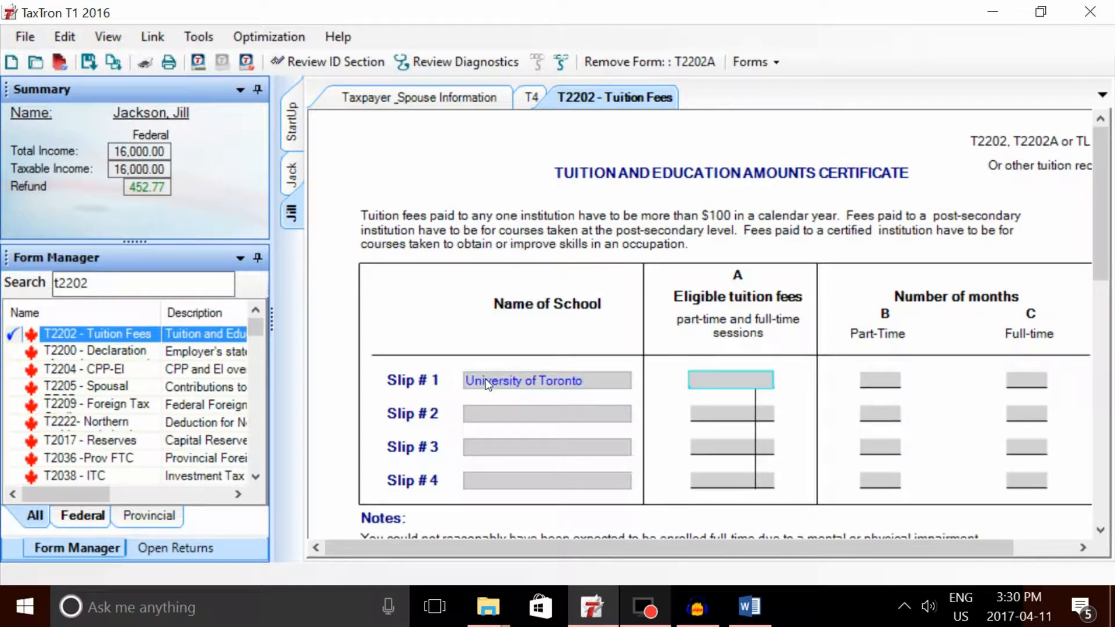
pyautogui.write('8000')
pyautogui.press('Tab')
pyautogui.press('Tab')
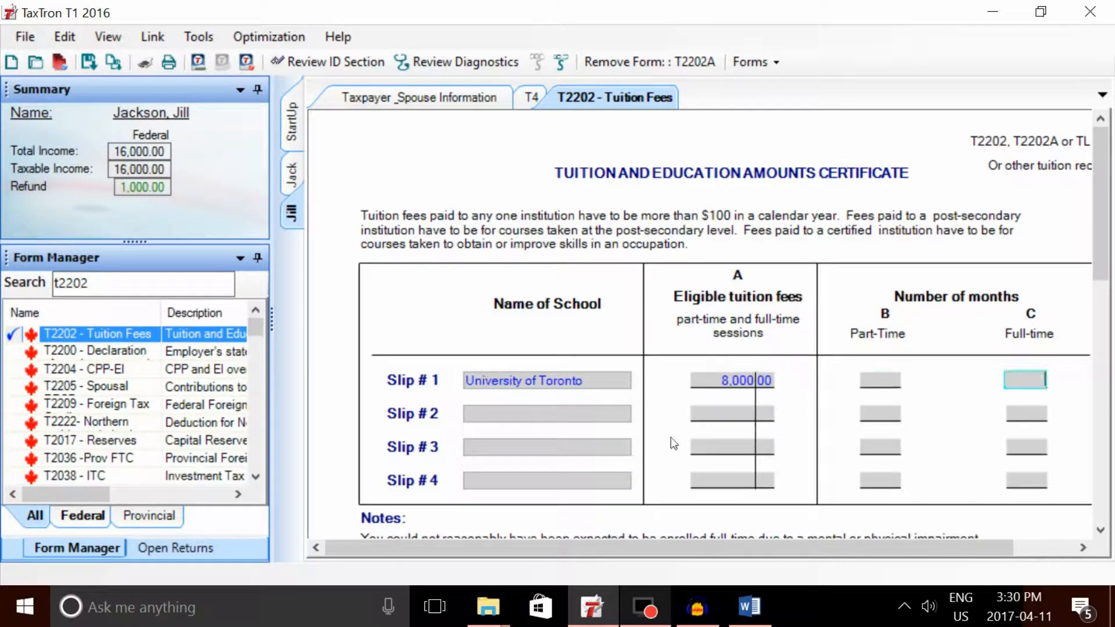
pyautogui.write('4')
pyautogui.press('Tab')
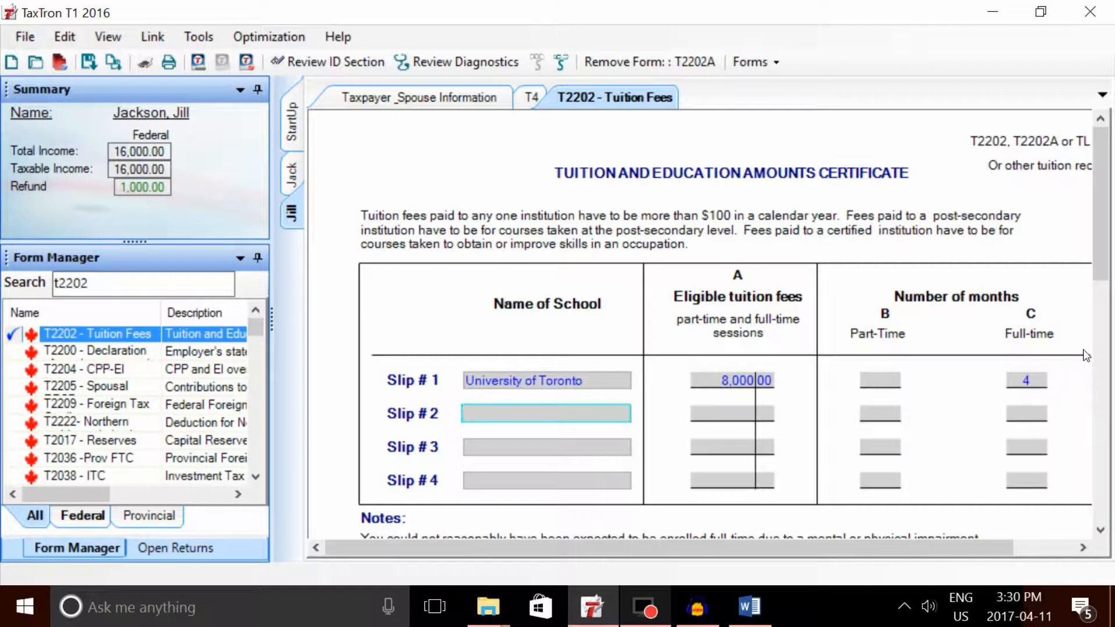
# Step: Mark the tuition and education amount as being transferred at the maximum, and review the designated transfer amounts
pyautogui.moveTo(1100, 204); pyautogui.dragTo(1107, 340)
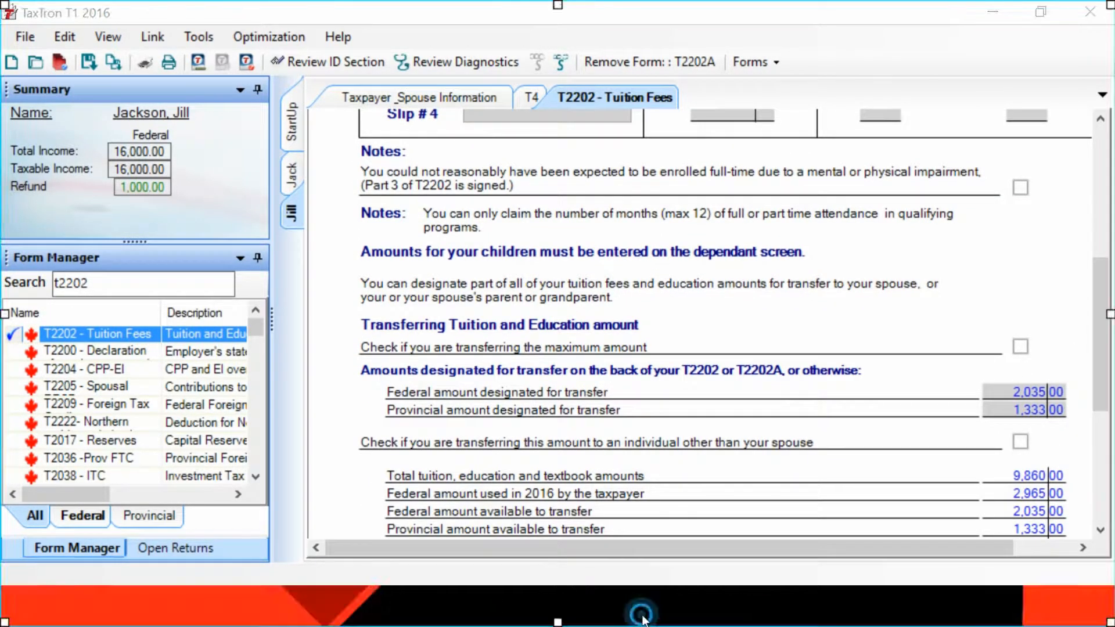
pyautogui.click(1021, 347)
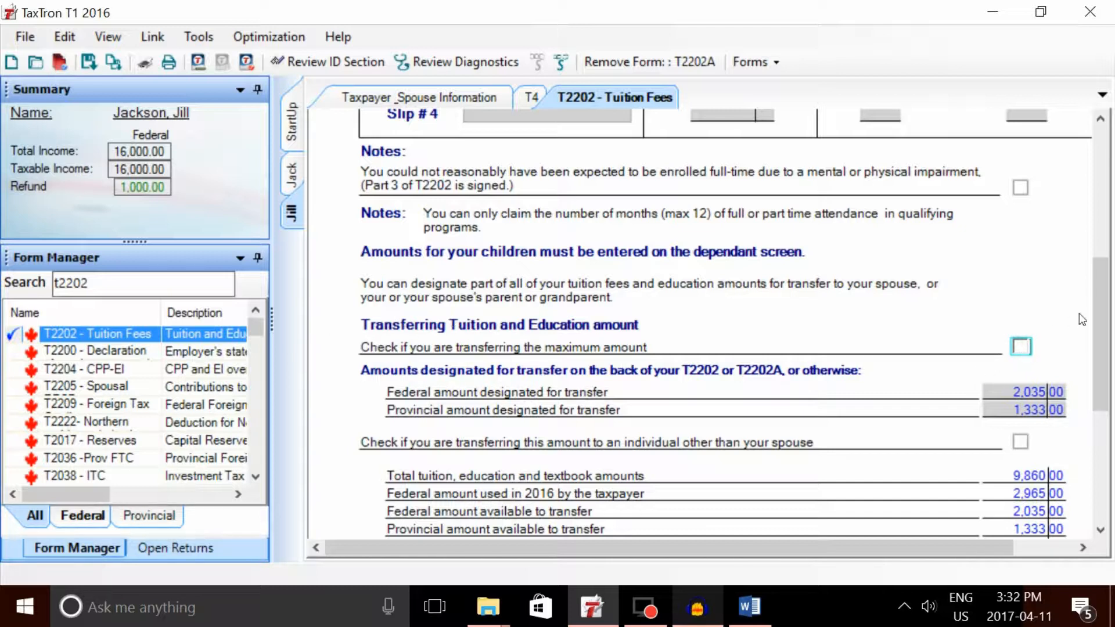
pyautogui.click(1021, 346)
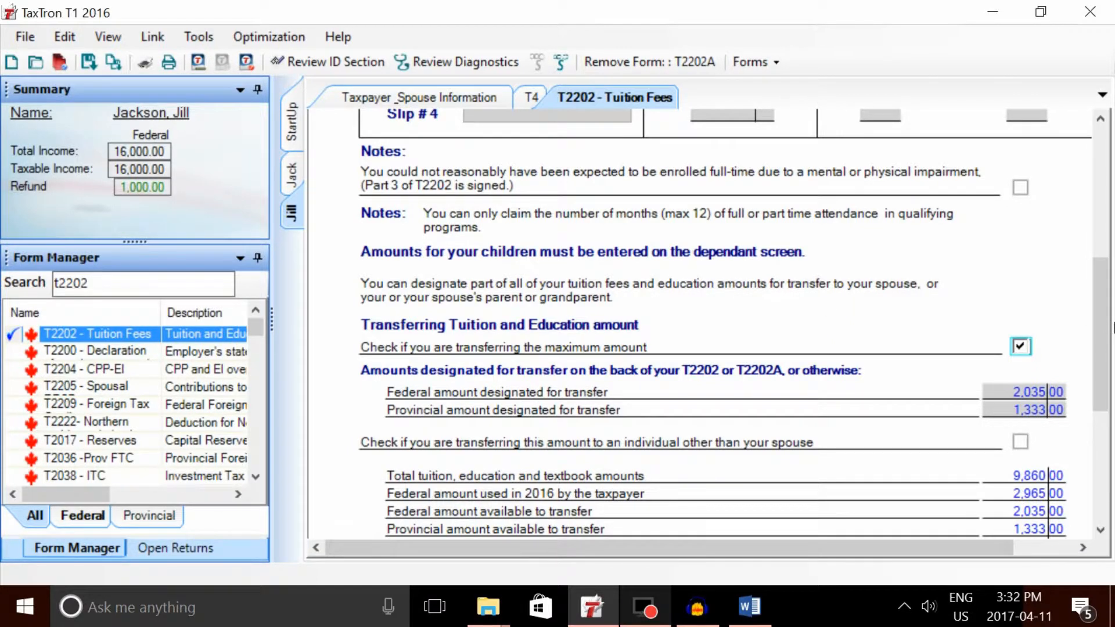
pyautogui.moveTo(1100, 291); pyautogui.dragTo(1093, 336)
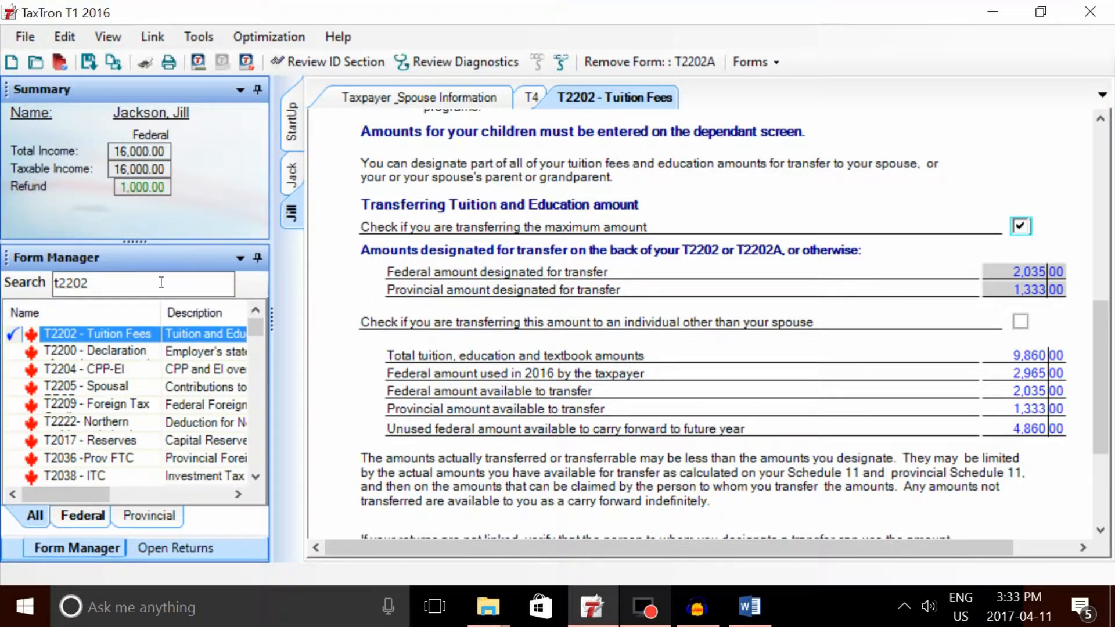
# Step: Search for s11, open the S11 - Tuition Education schedule and examine the federal amount transferred on line 24
pyautogui.click(109, 292)
pyautogui.press('BackSpace')
pyautogui.press('BackSpace')
pyautogui.press('BackSpace')
pyautogui.press('BackSpace')
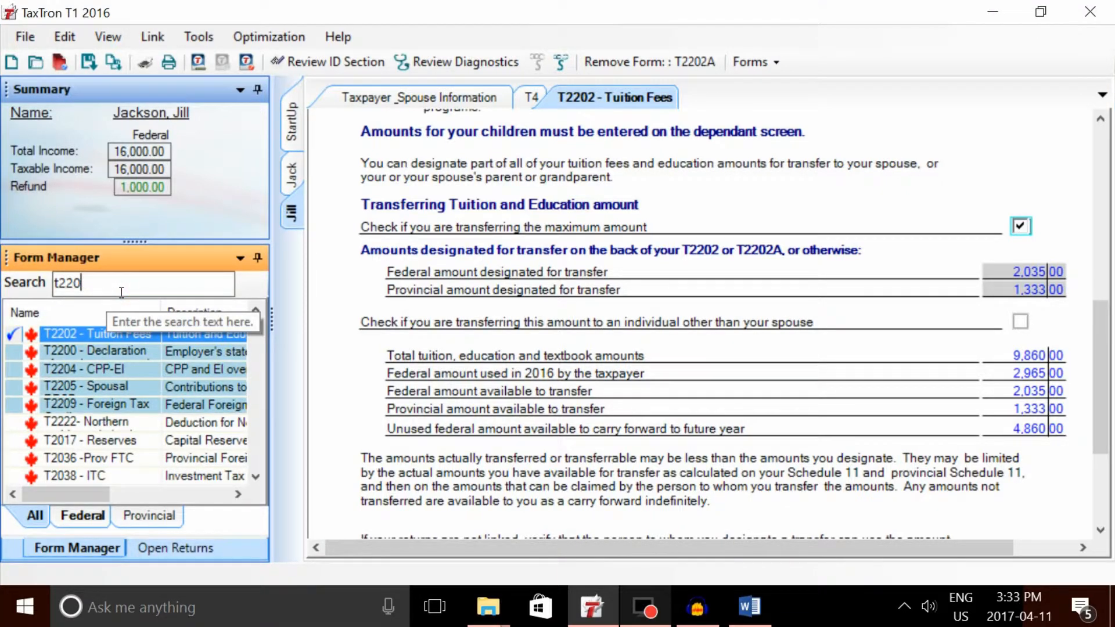
pyautogui.press('BackSpace')
pyautogui.write('s11')
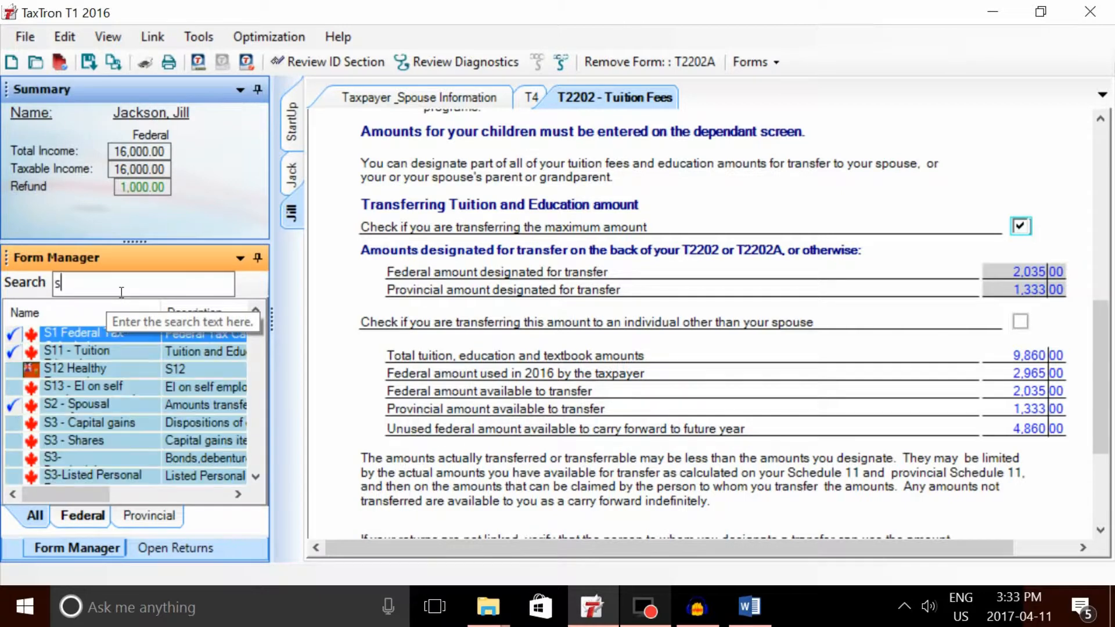
pyautogui.doubleClick(82, 332)
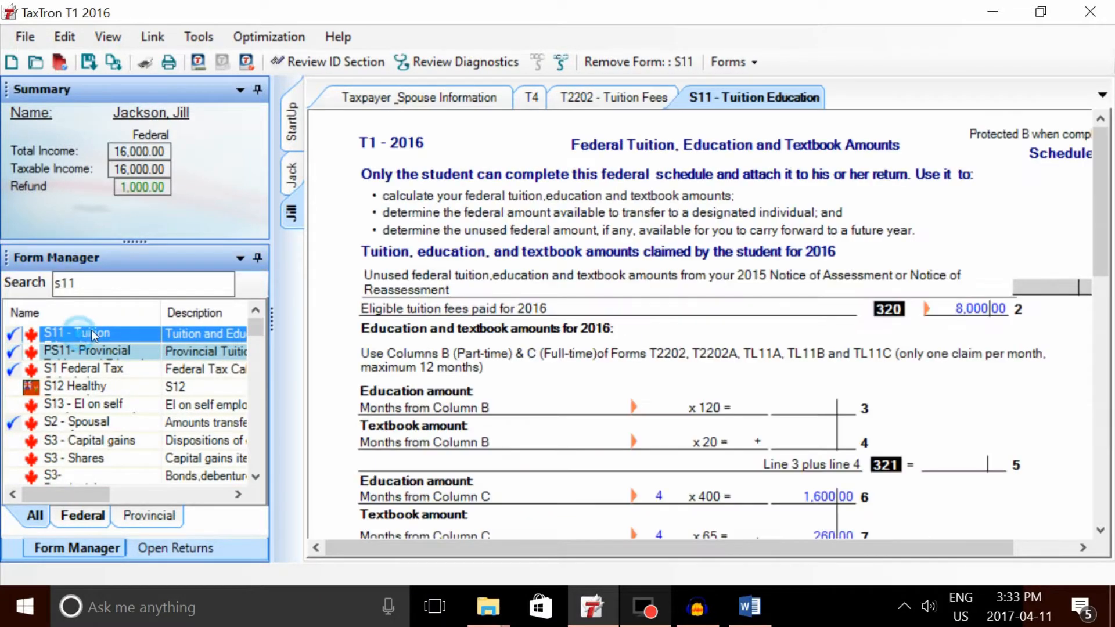
pyautogui.moveTo(701, 546); pyautogui.dragTo(727, 543)
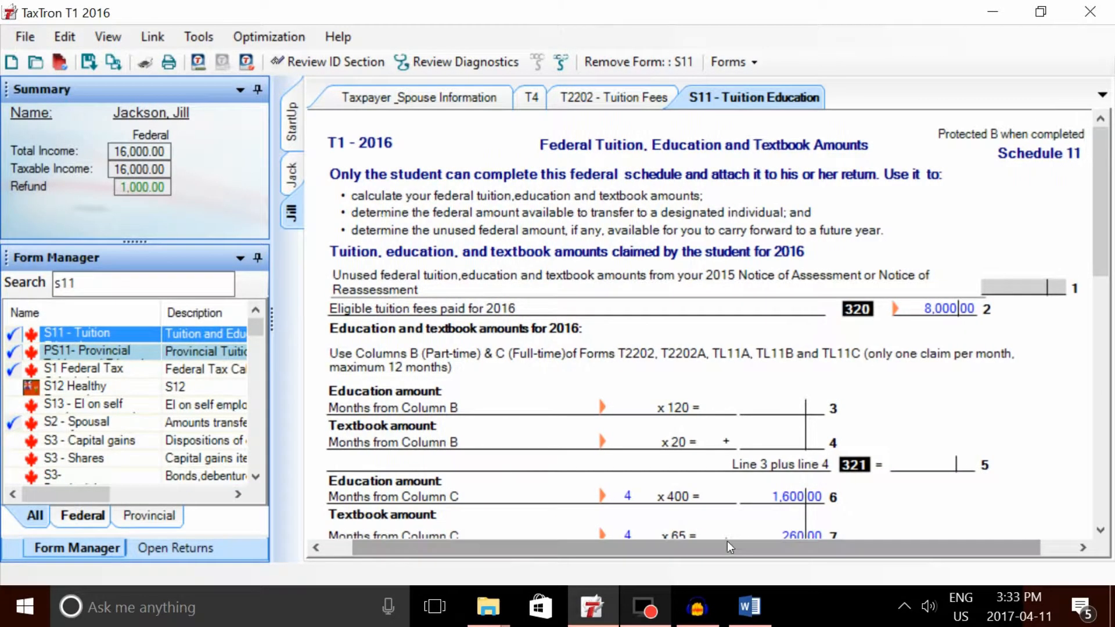
pyautogui.scroll(-3, 1103, 185)
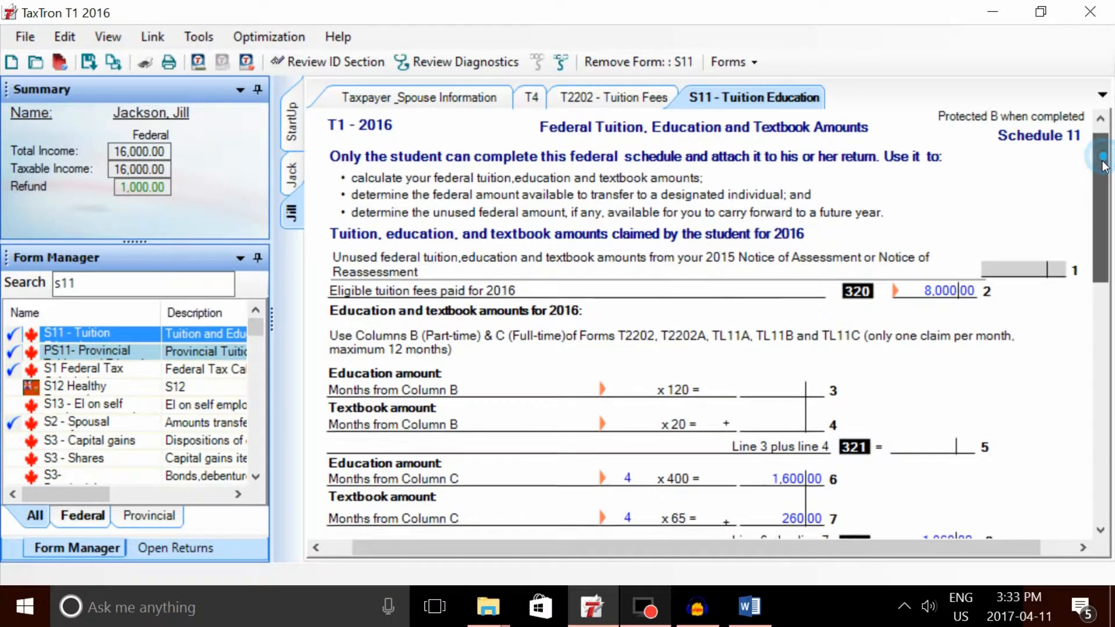
pyautogui.moveTo(1103, 191); pyautogui.dragTo(1101, 422)
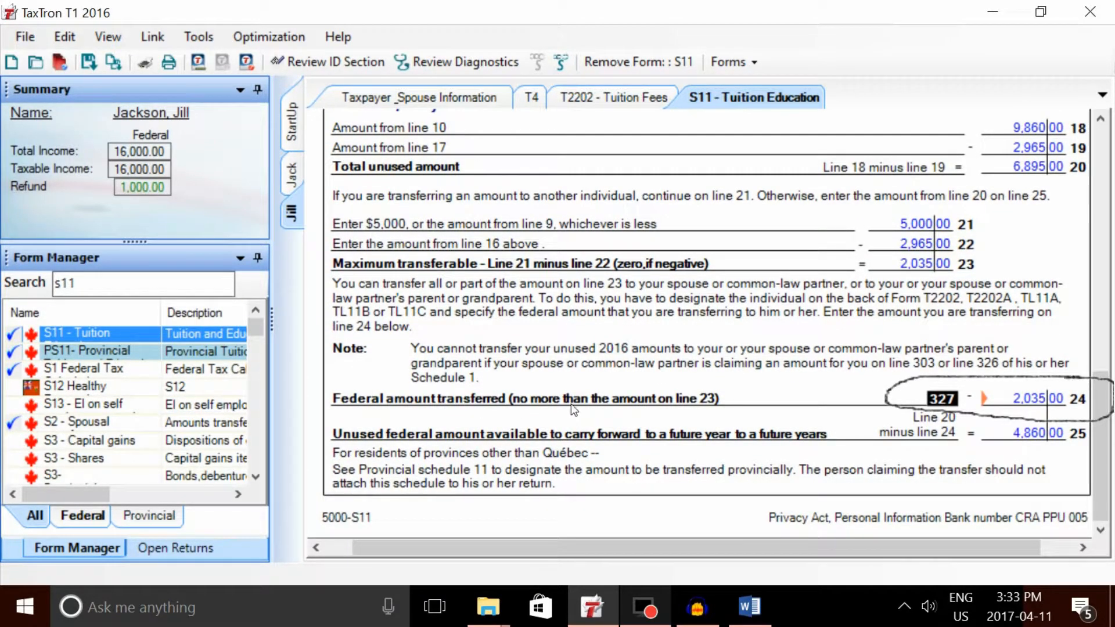
# Step: Search for Ps11, open the PS11 provincial tuition and education schedule and examine its amounts down to the end
pyautogui.click(132, 293)
pyautogui.press('BackSpace')
pyautogui.press('BackSpace')
pyautogui.press('BackSpace')
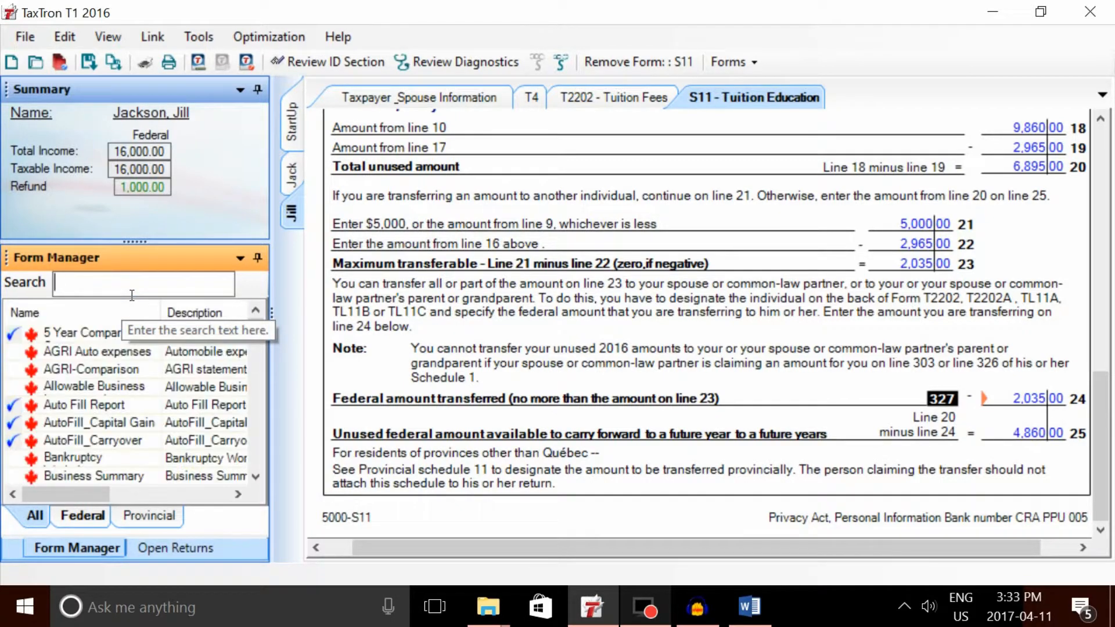
pyautogui.write('Ps11')
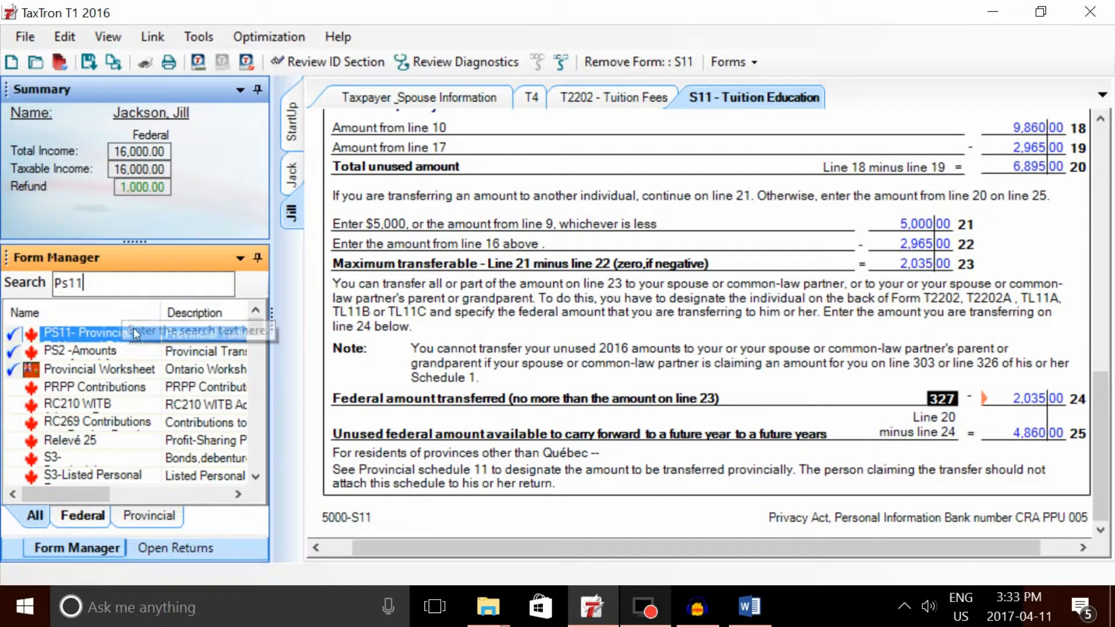
pyautogui.doubleClick(99, 333)
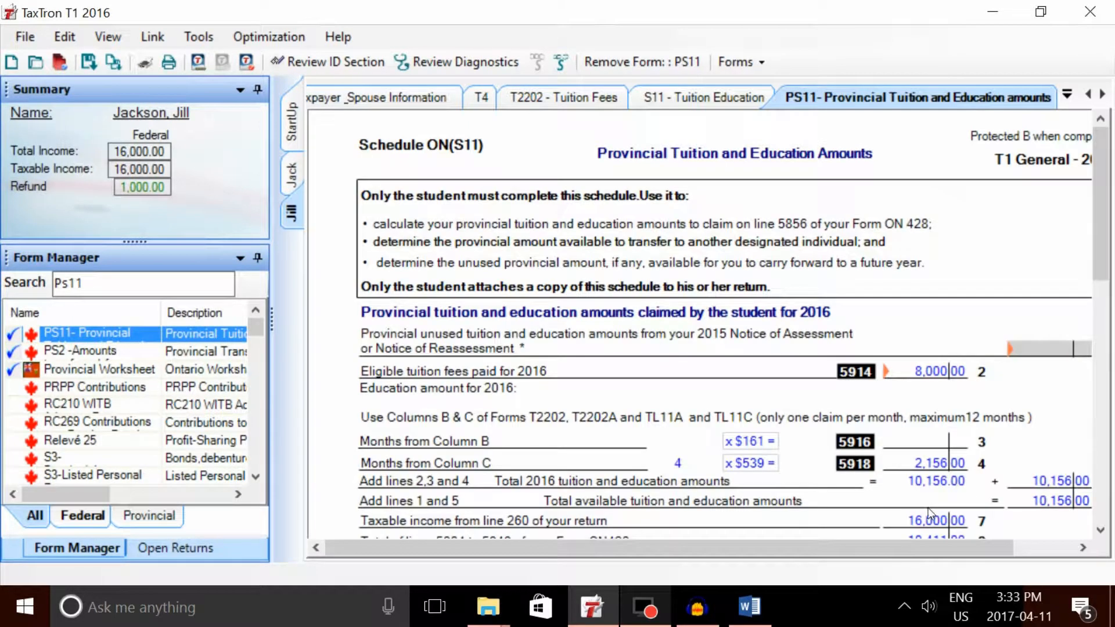
pyautogui.moveTo(855, 550); pyautogui.dragTo(905, 555)
pyautogui.moveTo(1095, 198); pyautogui.dragTo(1111, 440)
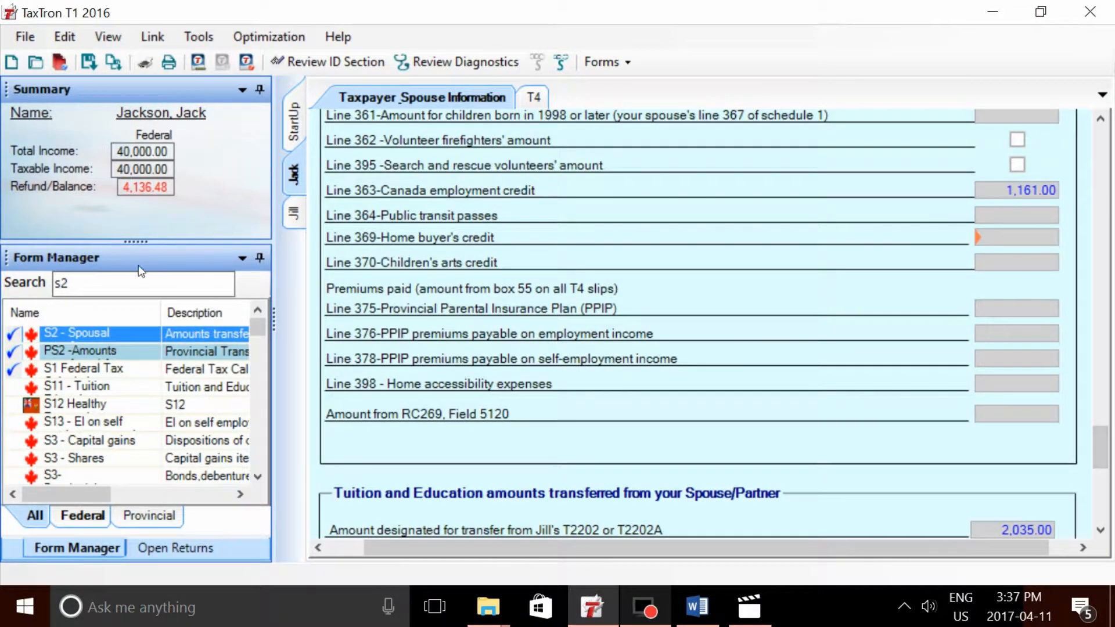
# Step: Search for s2, open the S2 - Spousal transfers schedule and examine the tuition amount transferred on line 360
pyautogui.click(138, 284)
pyautogui.press('BackSpace')
pyautogui.press('BackSpace')
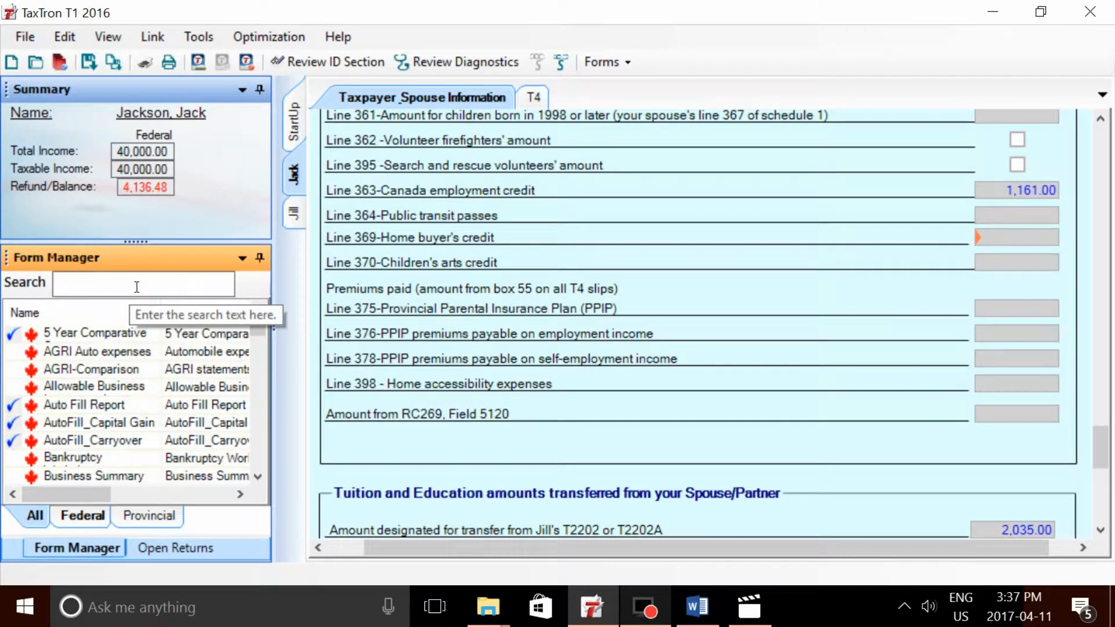
pyautogui.write('s2')
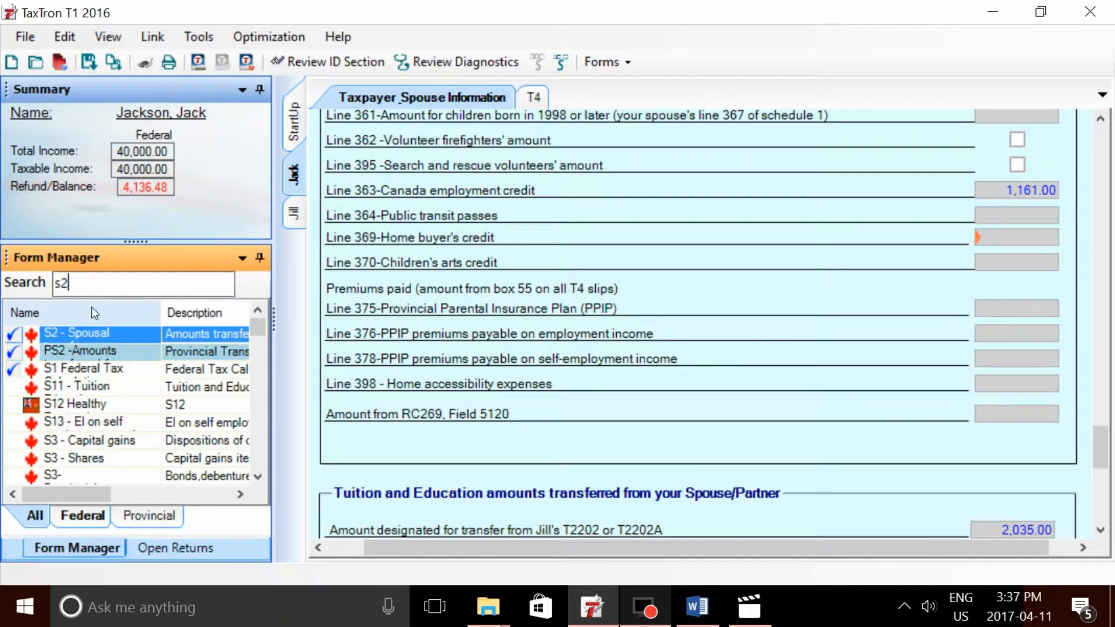
pyautogui.doubleClick(89, 332)
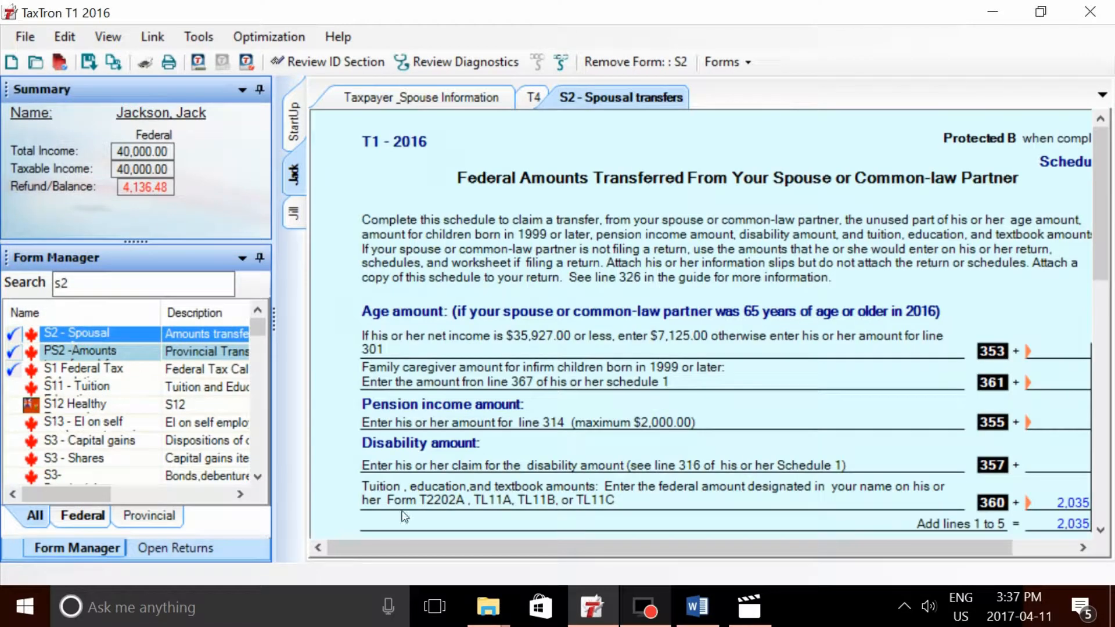
pyautogui.moveTo(632, 542); pyautogui.dragTo(675, 546)
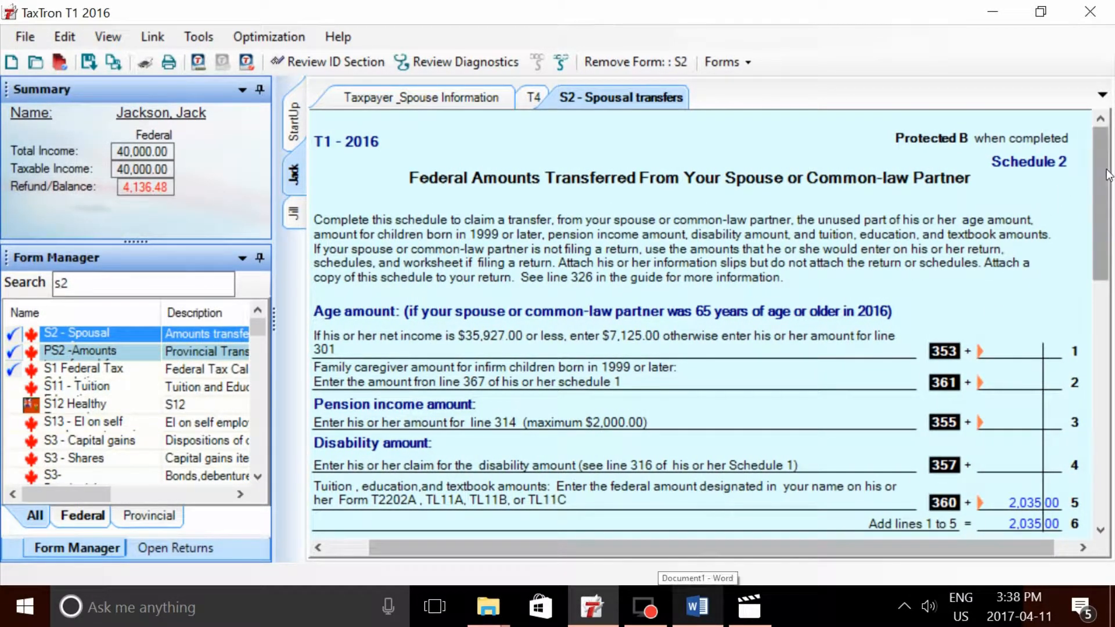
pyautogui.moveTo(1106, 169); pyautogui.dragTo(1111, 227)
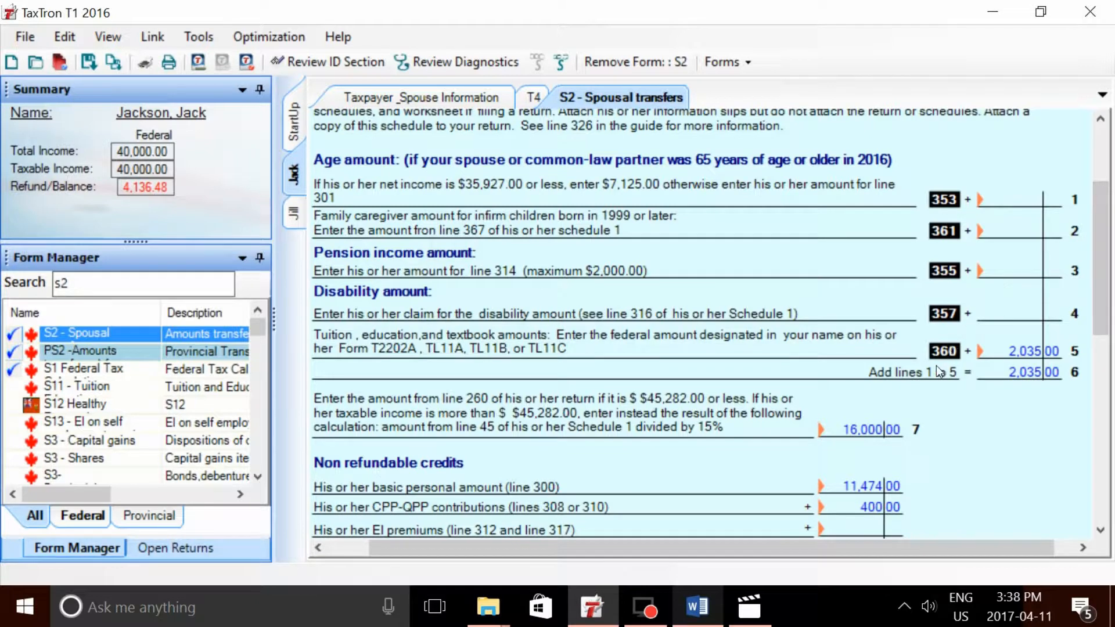
pyautogui.moveTo(1070, 335)
pyautogui.mouseDown()
pyautogui.moveTo(929, 337)
pyautogui.moveTo(926, 363)
pyautogui.moveTo(1014, 368)
pyautogui.mouseUp()
# Step: Compare the line 360 amount with line 327 on the transferring spouse's S11 - Tuition Education schedule, and return to the receiving spouse's return
pyautogui.click(294, 221)
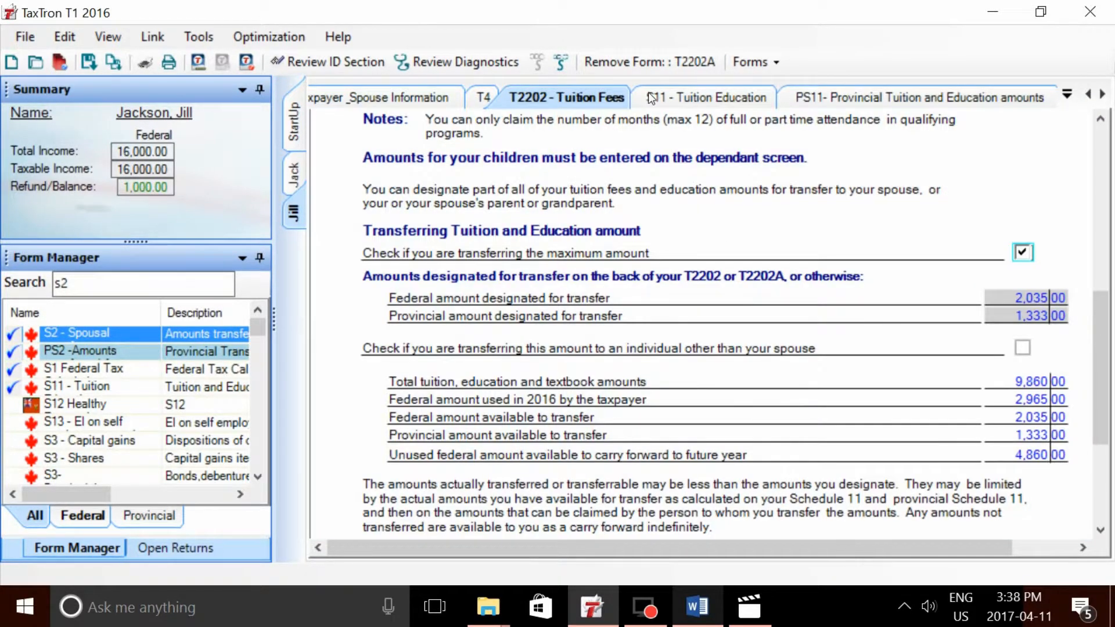
pyautogui.click(665, 99)
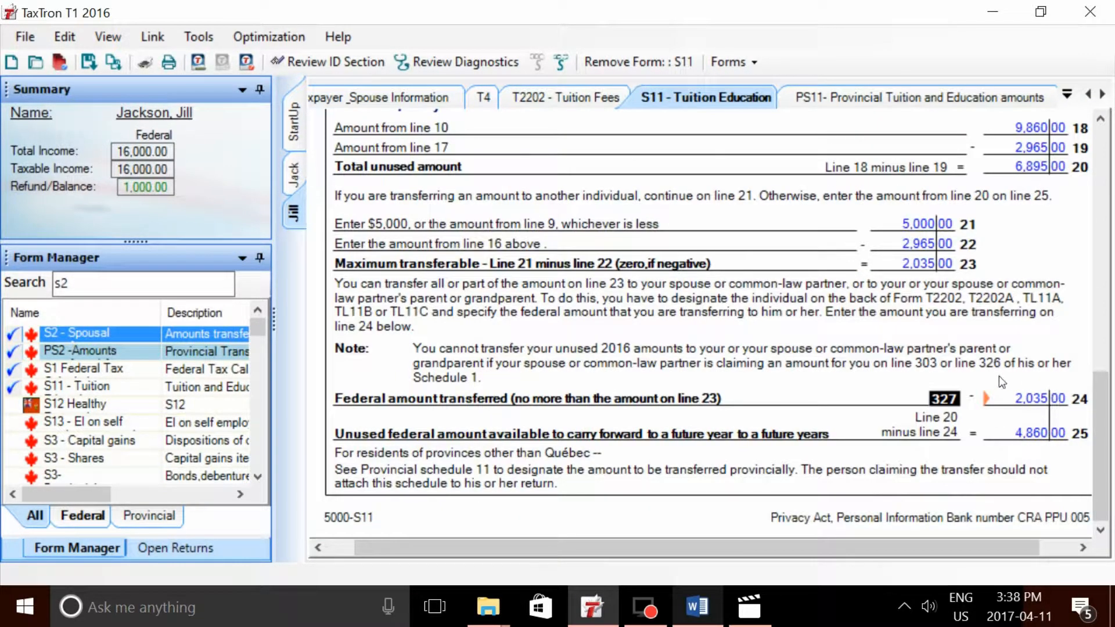
pyautogui.click(292, 172)
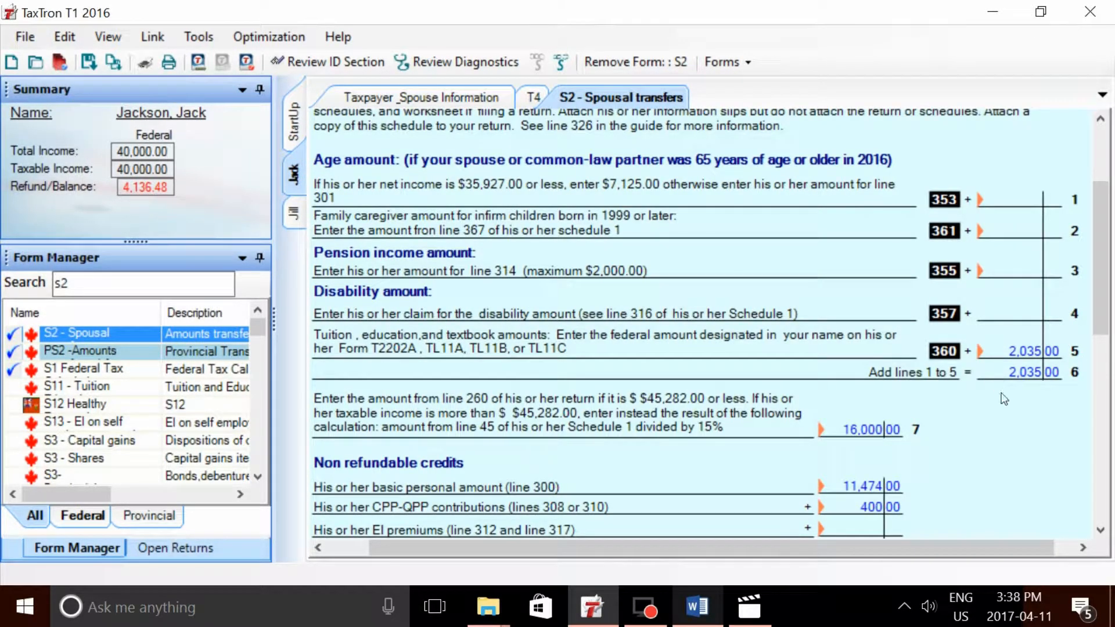
# Step: Search for ps2, open the PS2 - Amounts transferred from spouse schedule and examine the provincial tuition amount on line 5909
pyautogui.click(114, 289)
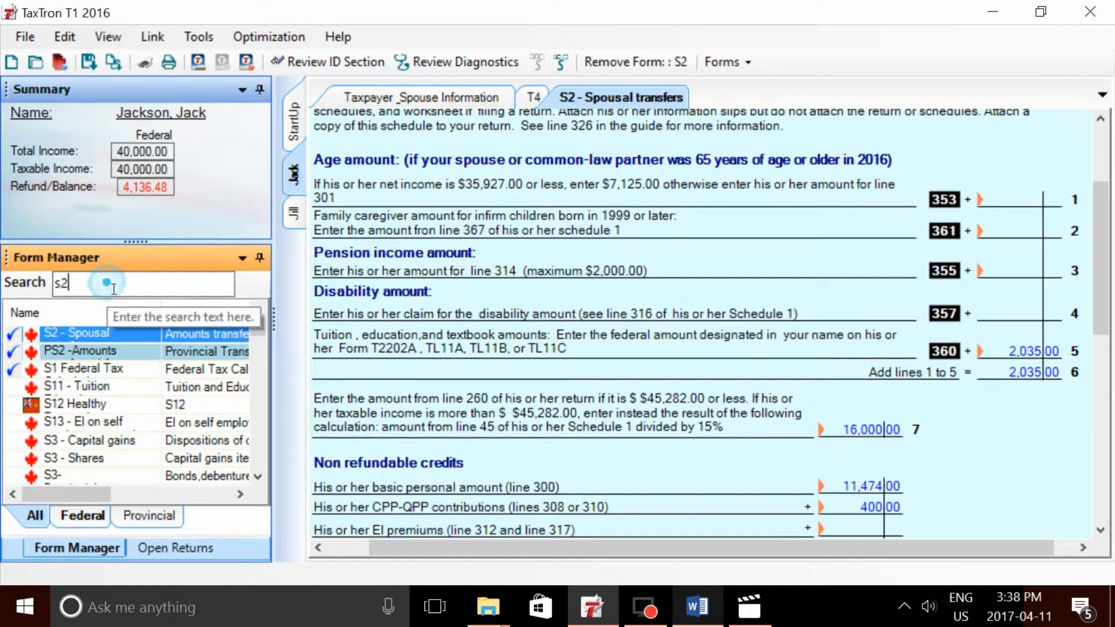
pyautogui.press('BackSpace')
pyautogui.press('BackSpace')
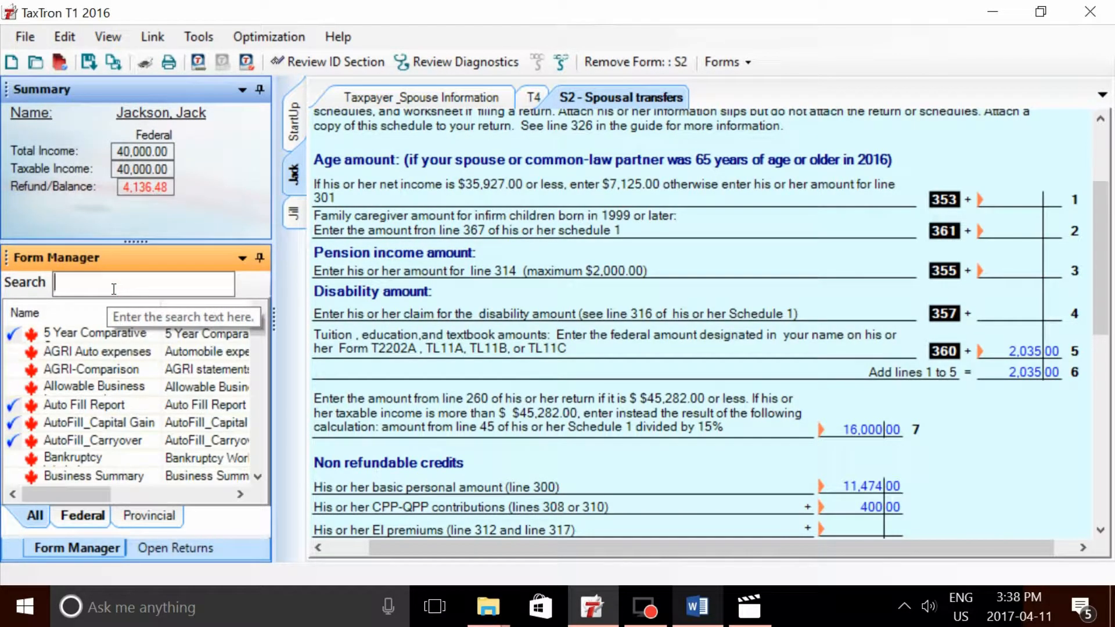
pyautogui.write('ps2')
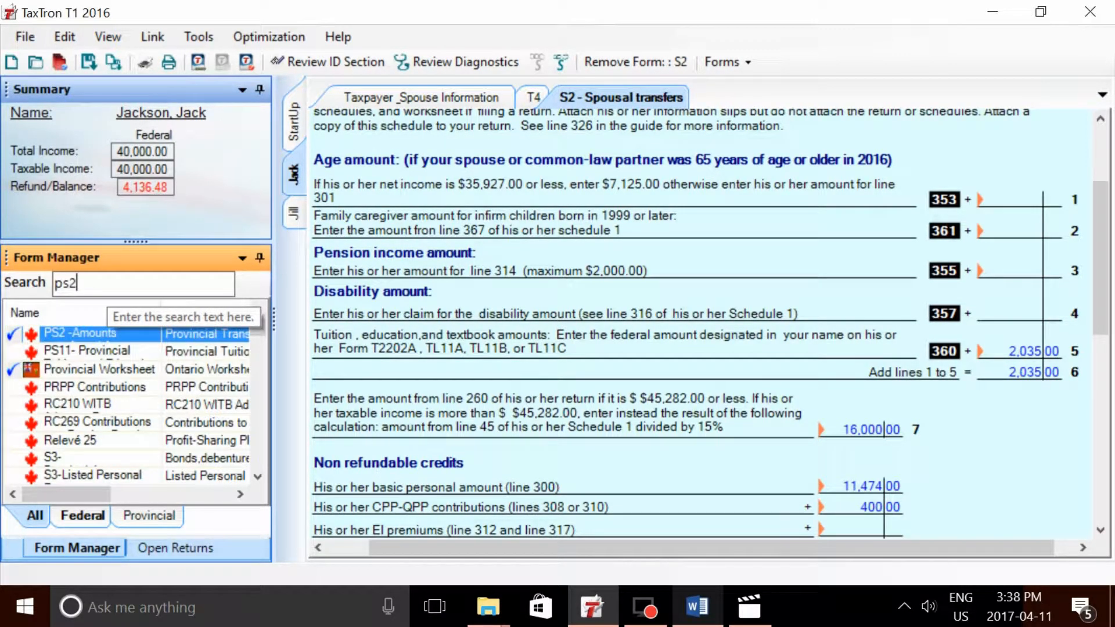
pyautogui.doubleClick(96, 335)
pyautogui.moveTo(783, 549); pyautogui.dragTo(807, 546)
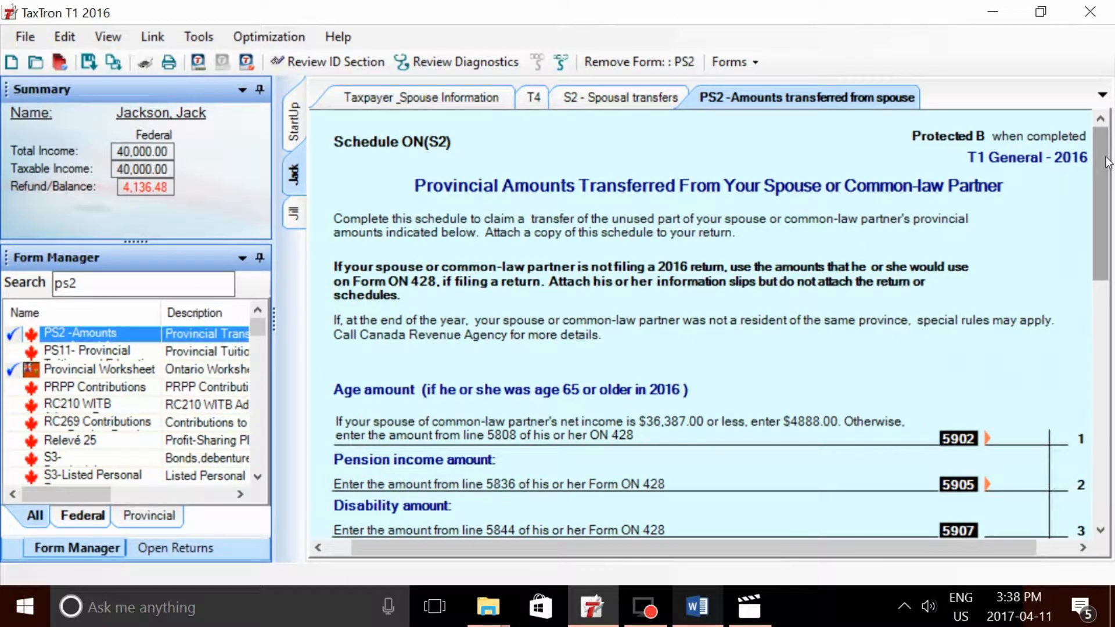
pyautogui.moveTo(1105, 155); pyautogui.dragTo(1107, 242)
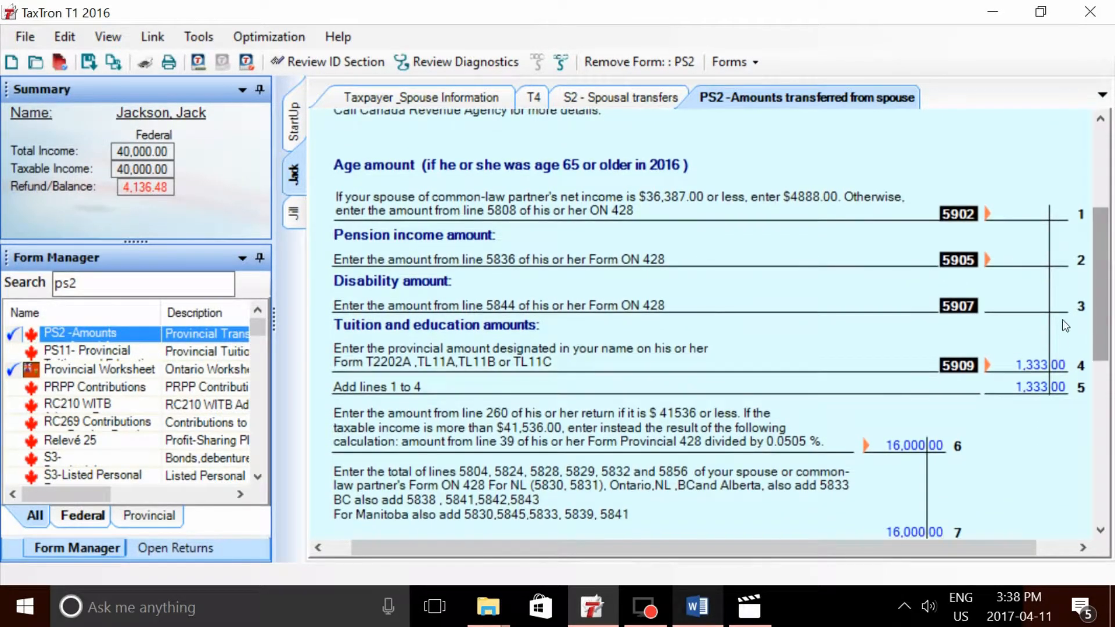
pyautogui.moveTo(1084, 345)
pyautogui.mouseDown()
pyautogui.moveTo(952, 342)
pyautogui.moveTo(900, 369)
pyautogui.moveTo(975, 379)
pyautogui.mouseUp()
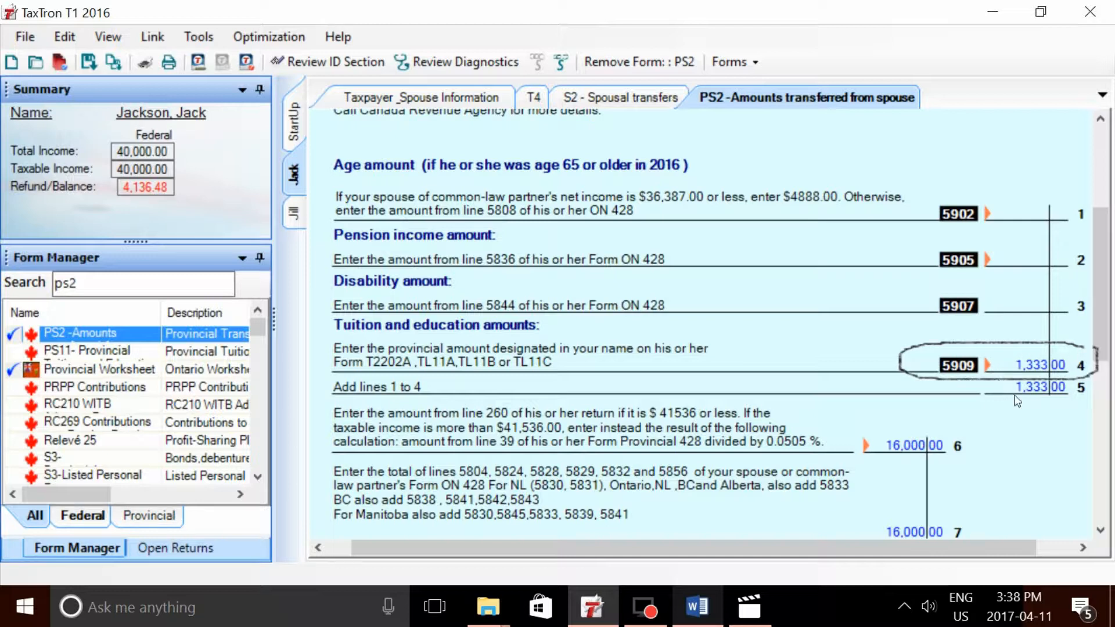
# Step: Search for s1, open S1 Federal Tax Calculations and examine line 326, the amounts transferred from the spouse
pyautogui.click(115, 293)
pyautogui.press('BackSpace')
pyautogui.press('BackSpace')
pyautogui.press('BackSpace')
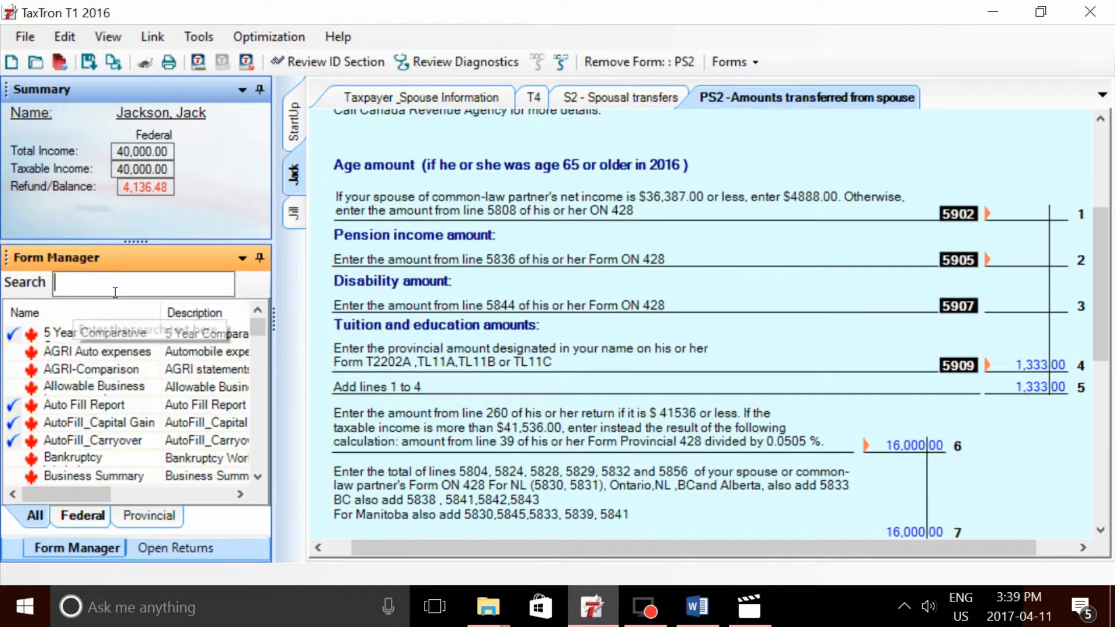
pyautogui.write('s1')
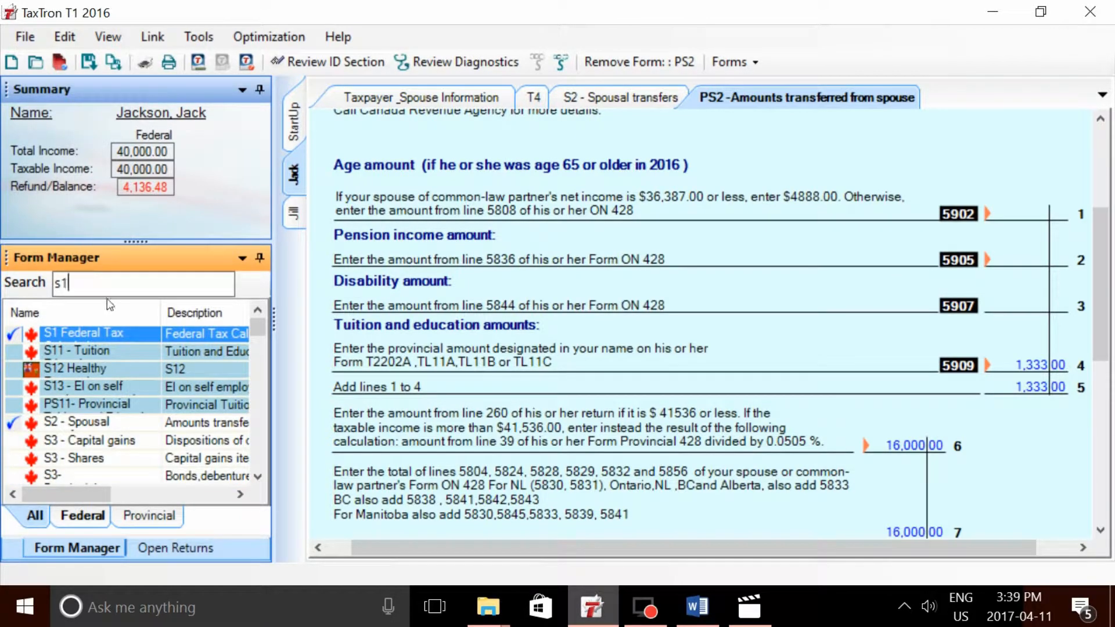
pyautogui.doubleClick(115, 332)
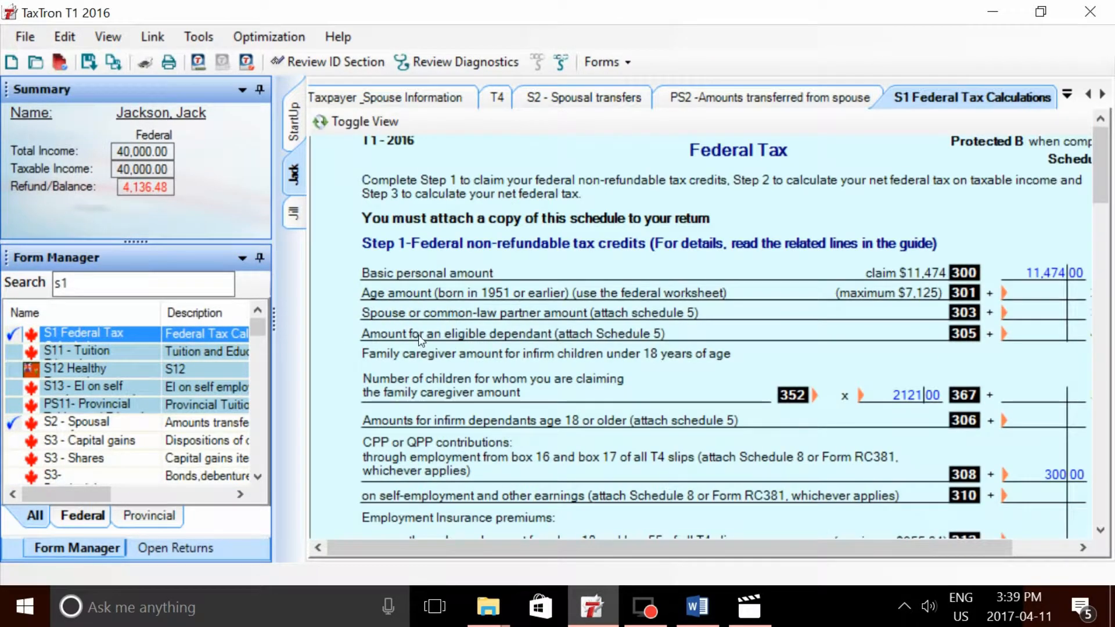
pyautogui.moveTo(537, 543); pyautogui.dragTo(595, 549)
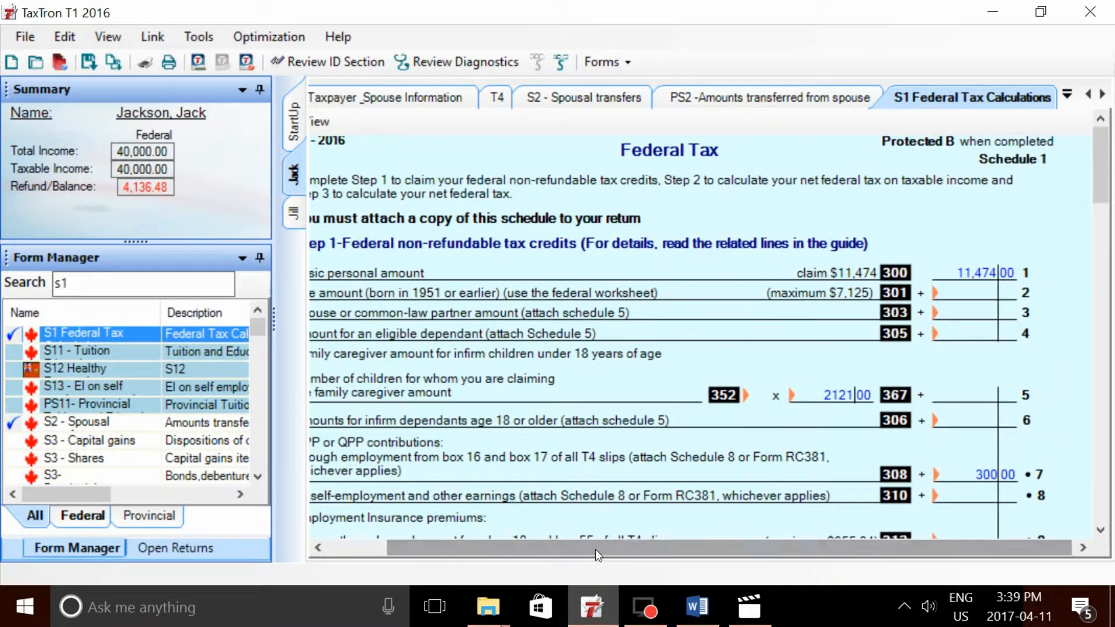
pyautogui.moveTo(1102, 187); pyautogui.dragTo(1101, 264)
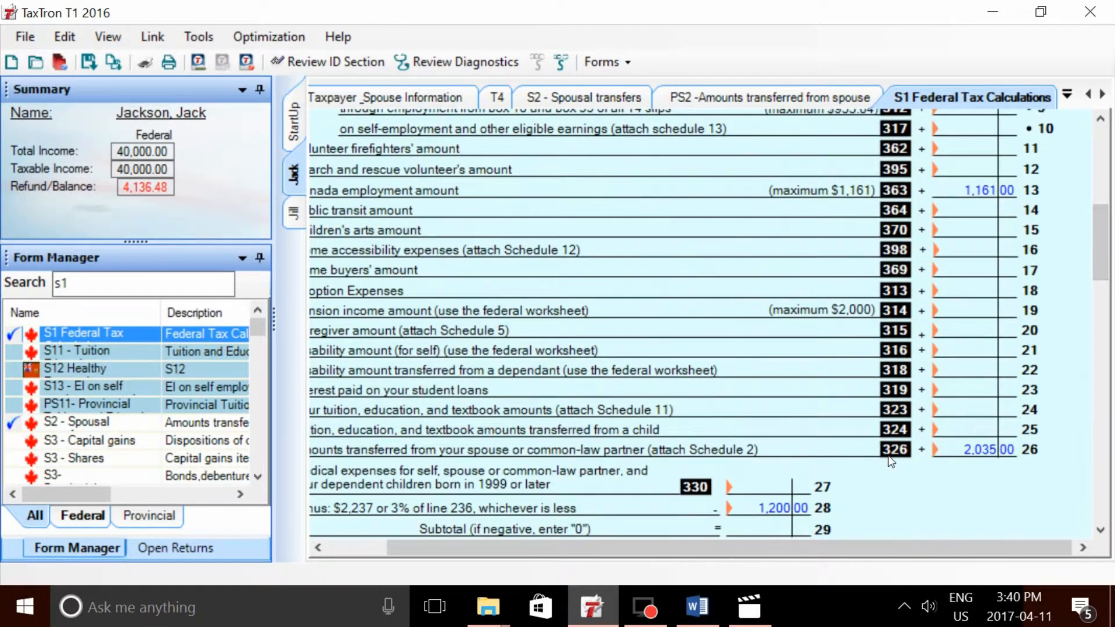
pyautogui.moveTo(822, 548); pyautogui.dragTo(788, 549)
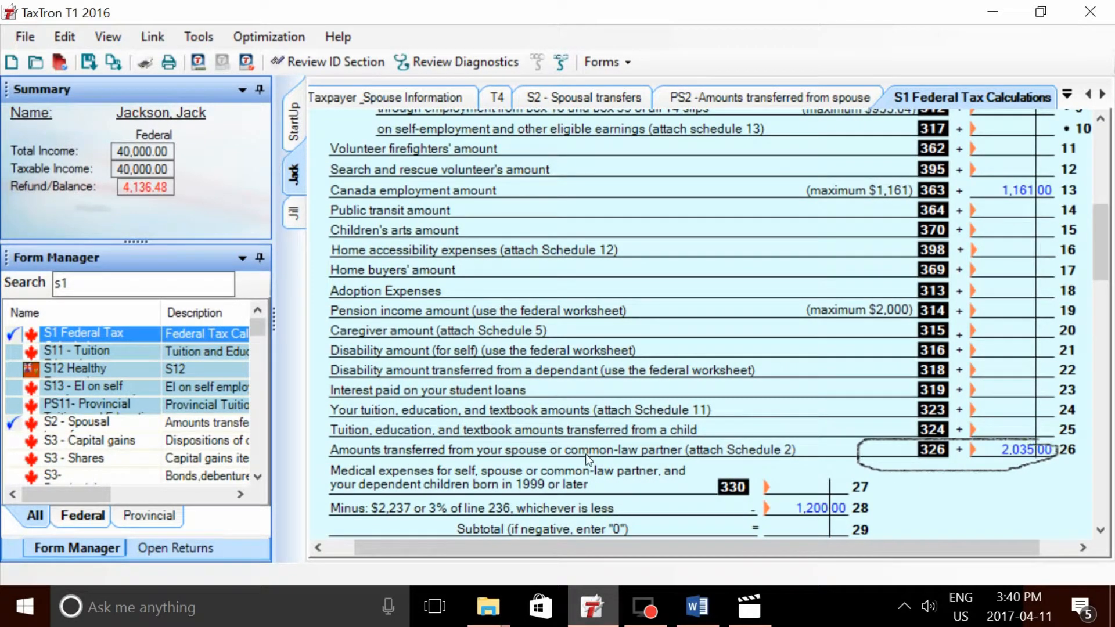
pyautogui.moveTo(891, 543); pyautogui.dragTo(949, 541)
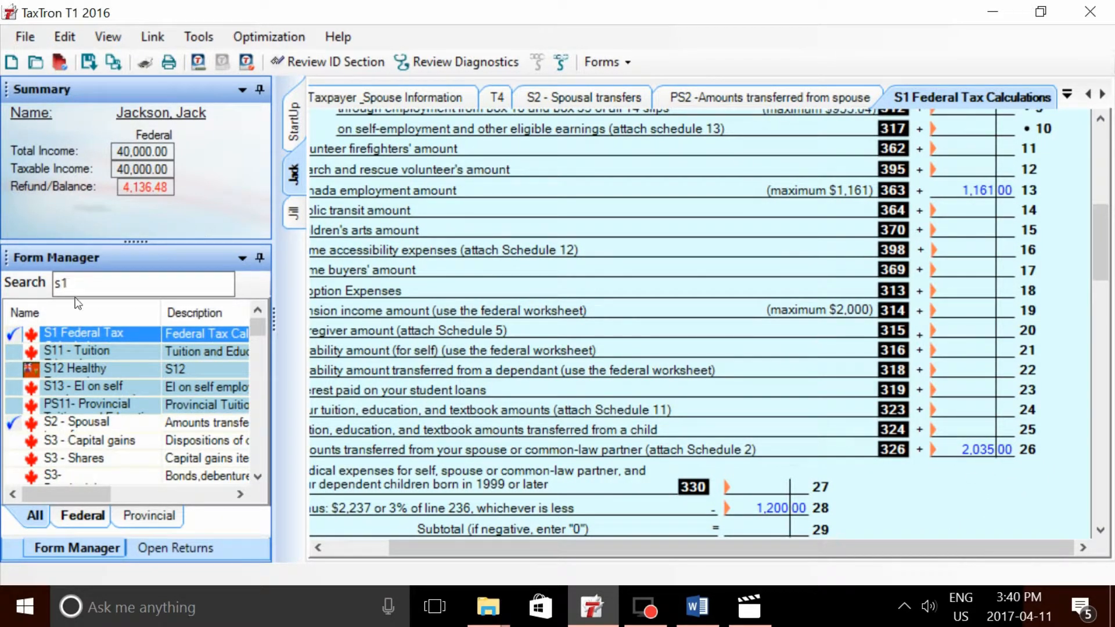
# Step: Search for on, open the ON428 - Ontario Tax form and examine line 5864, the amounts transferred from the spouse
pyautogui.click(102, 290)
pyautogui.press('BackSpace')
pyautogui.press('BackSpace')
pyautogui.write('on')
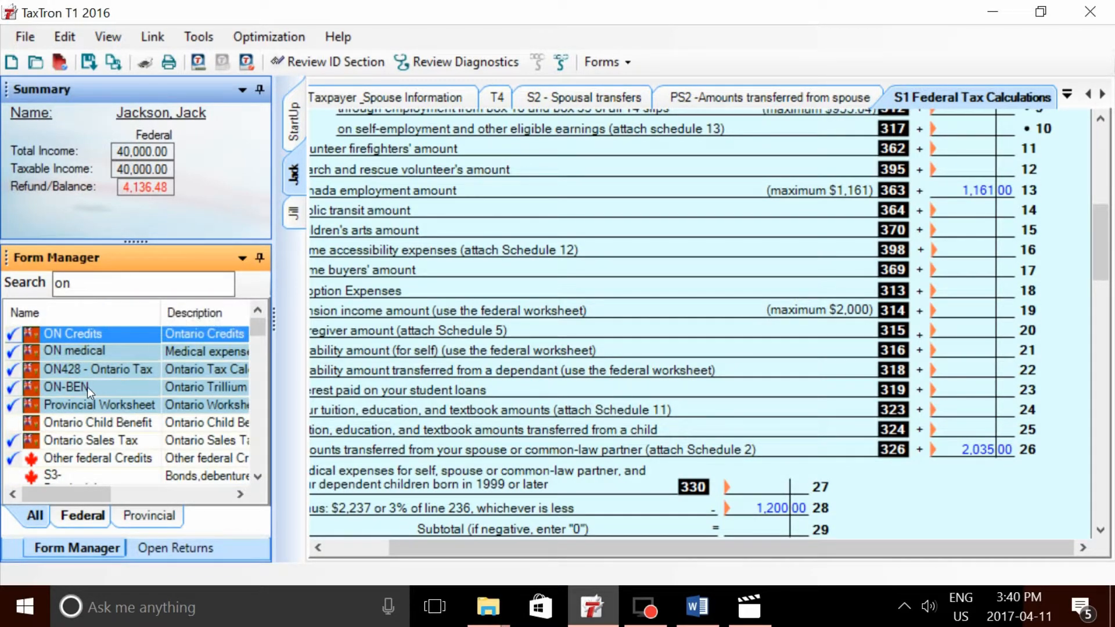
pyautogui.click(69, 370)
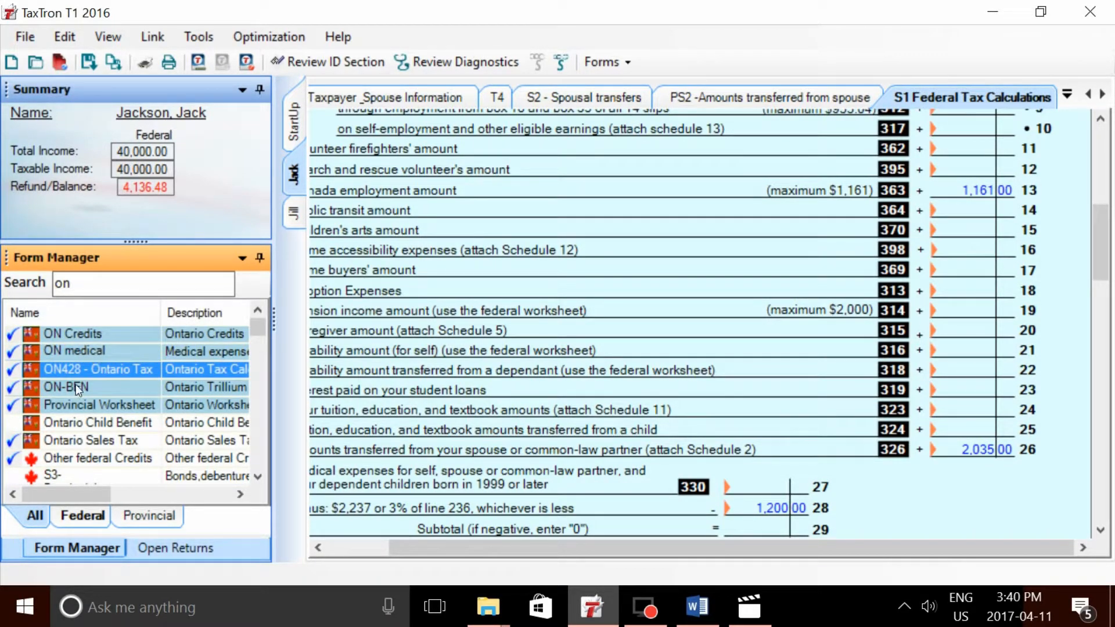
pyautogui.doubleClick(123, 370)
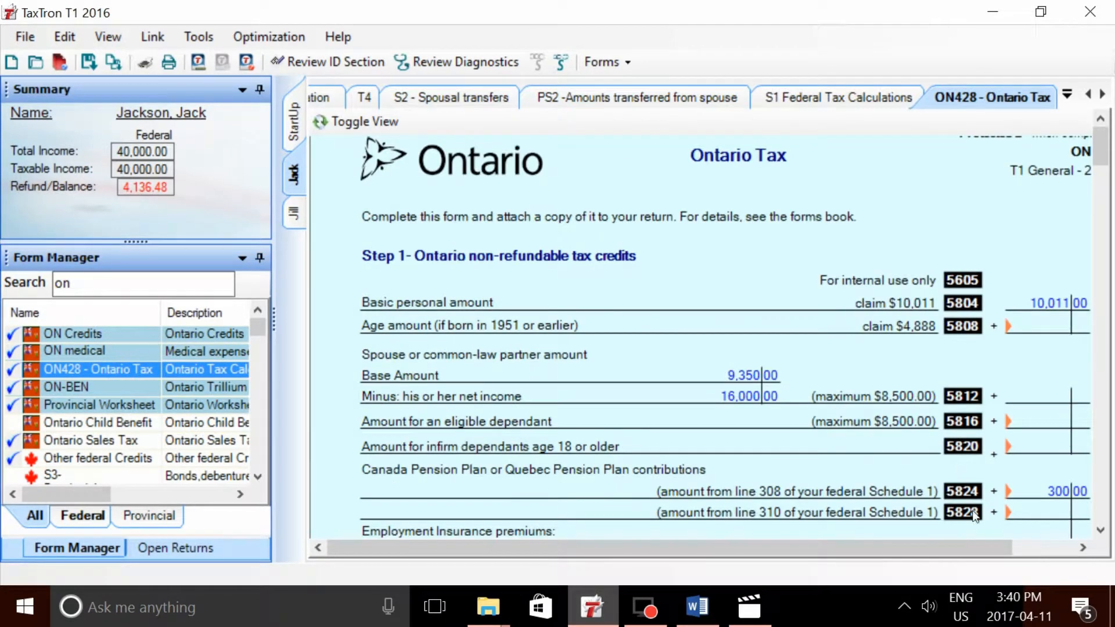
pyautogui.moveTo(885, 549); pyautogui.dragTo(933, 549)
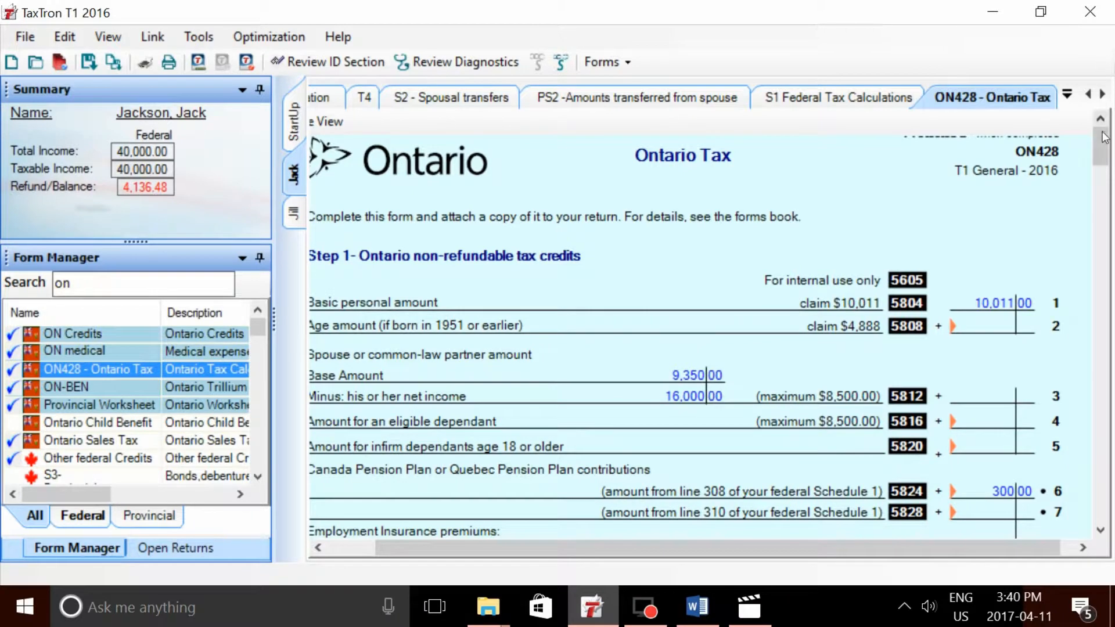
pyautogui.moveTo(1105, 138); pyautogui.dragTo(1105, 171)
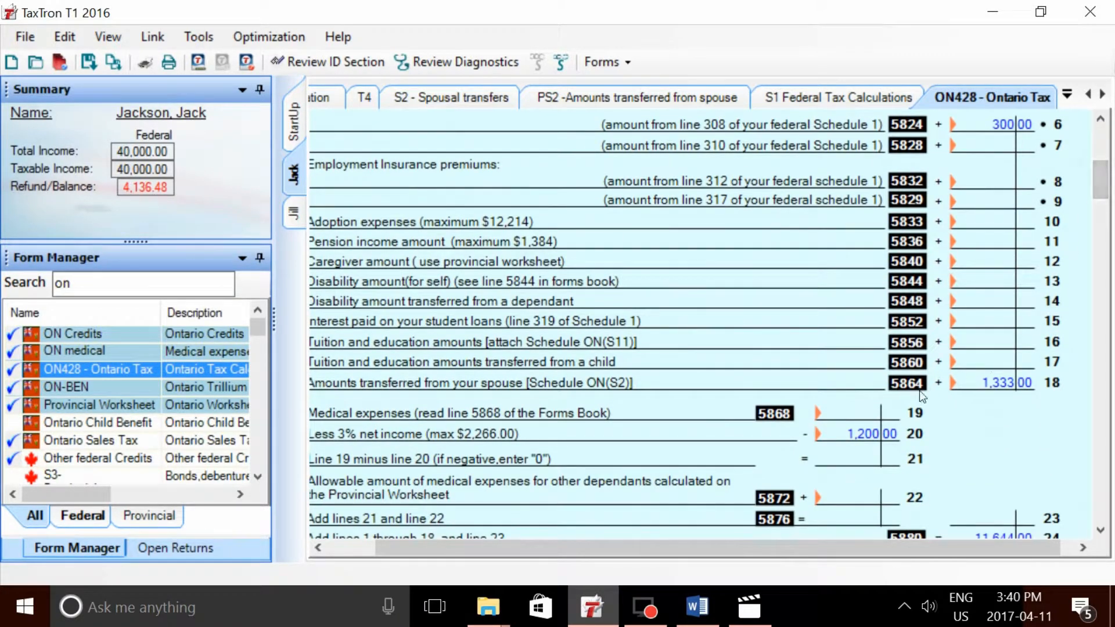
pyautogui.moveTo(877, 549)
pyautogui.mouseDown()
pyautogui.moveTo(838, 559)
pyautogui.moveTo(863, 553)
pyautogui.mouseUp()
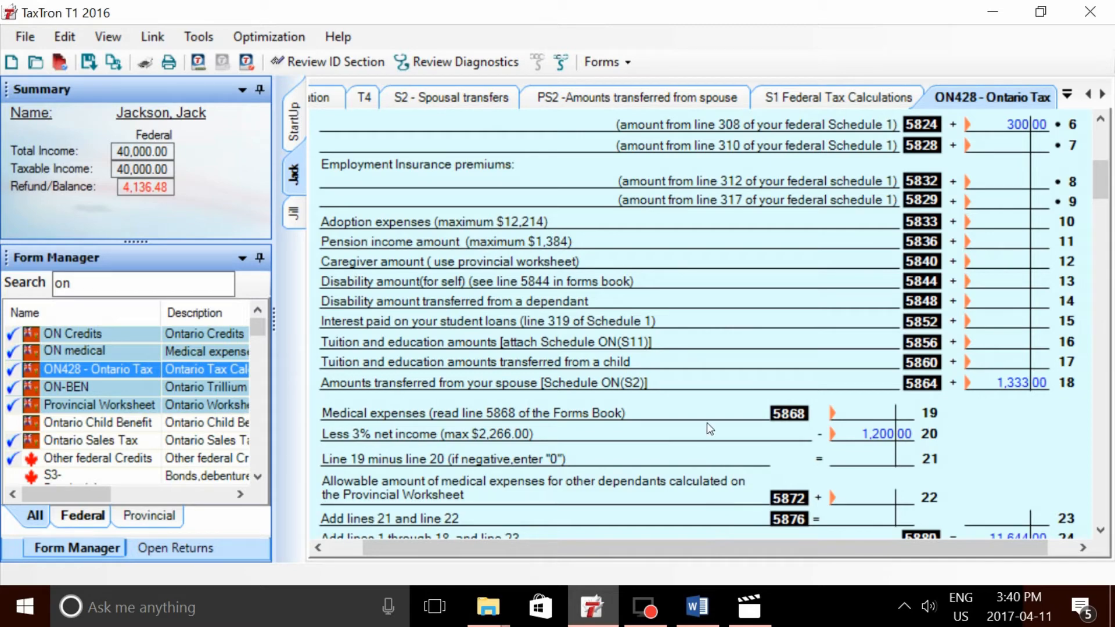
# Step: Switch to the Word document and review the list of forms used for the transfer
pyautogui.click(697, 606)
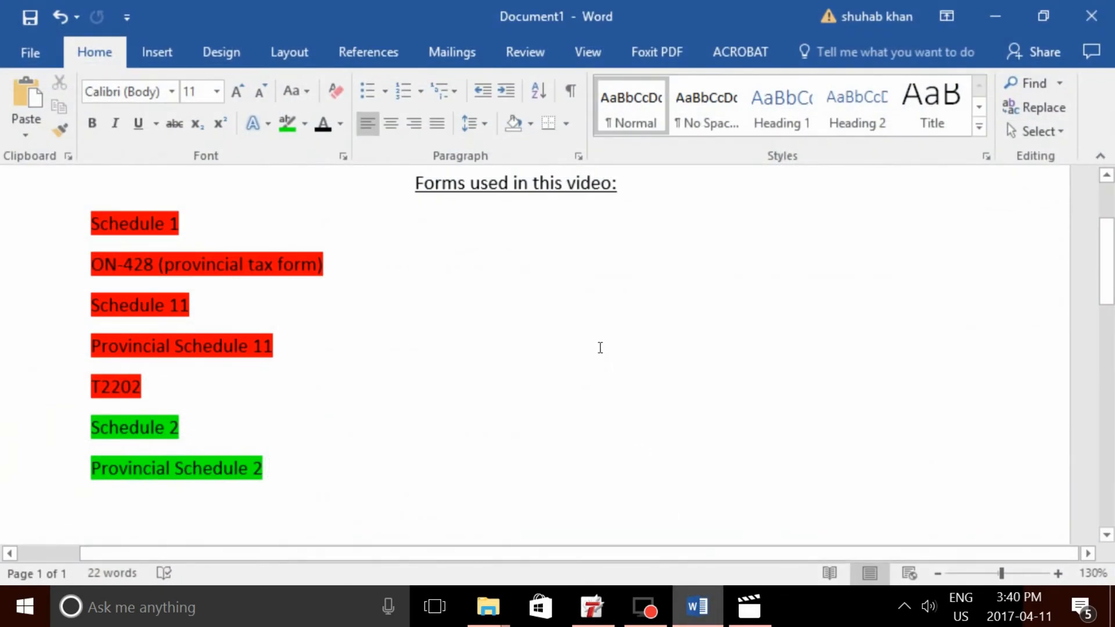